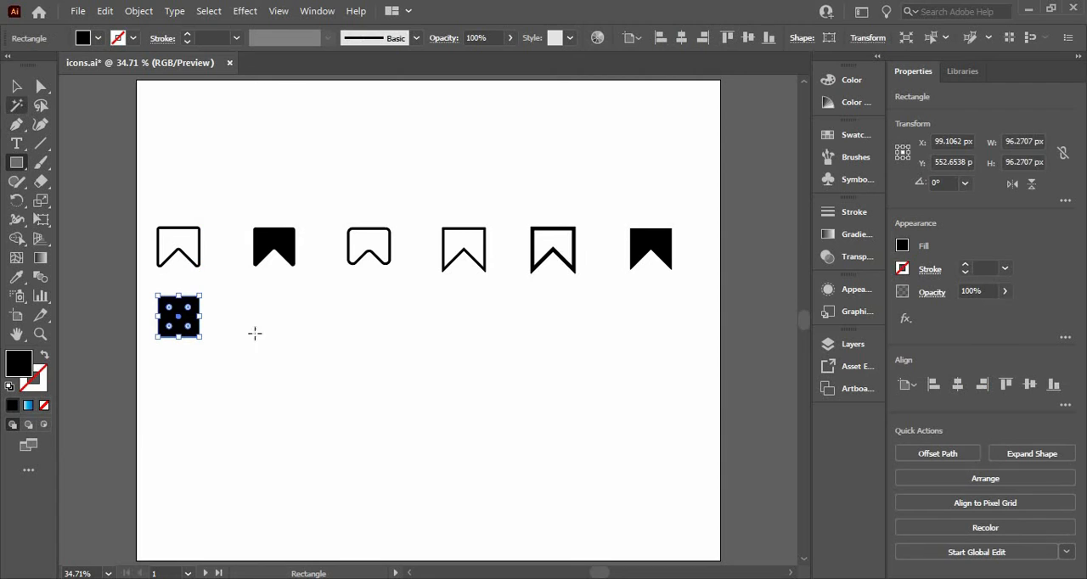
Add an anchor point at the midpoint of the black square's bottom edge with the Pen tool, then deselect the shape.
key(v)
key(v)
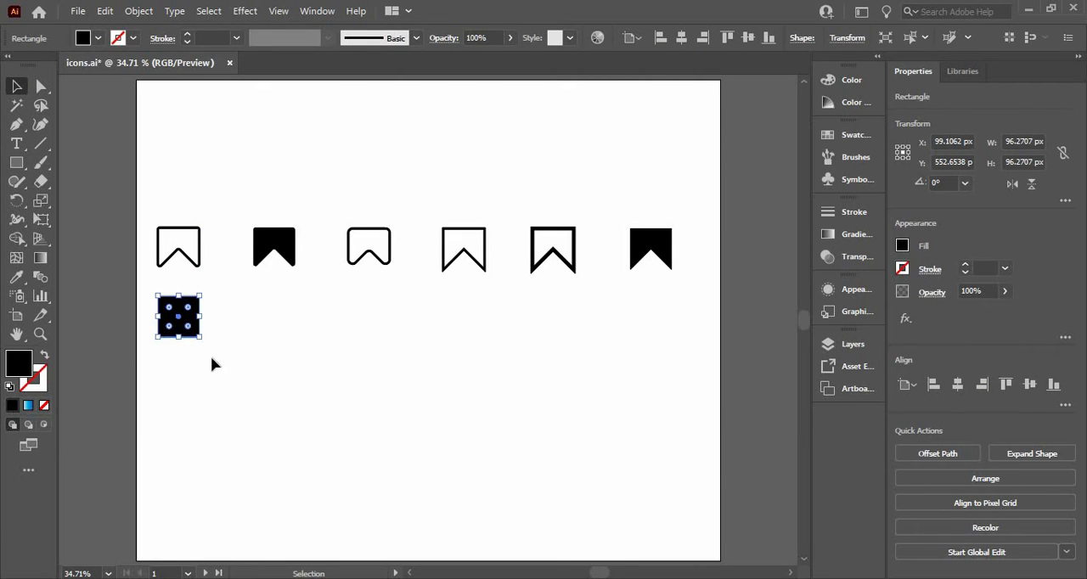
click(16, 124)
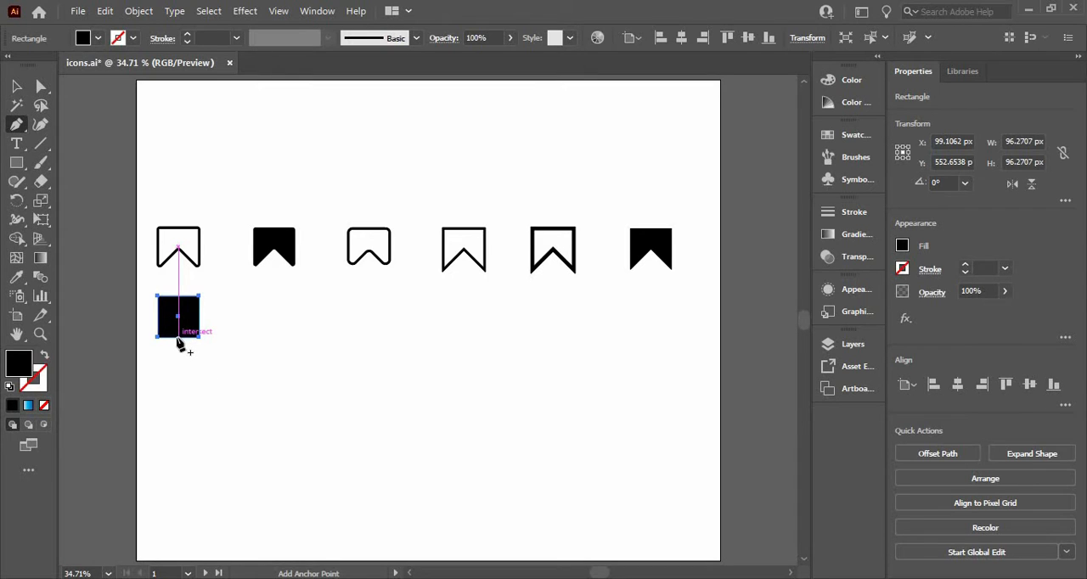
click(177, 337)
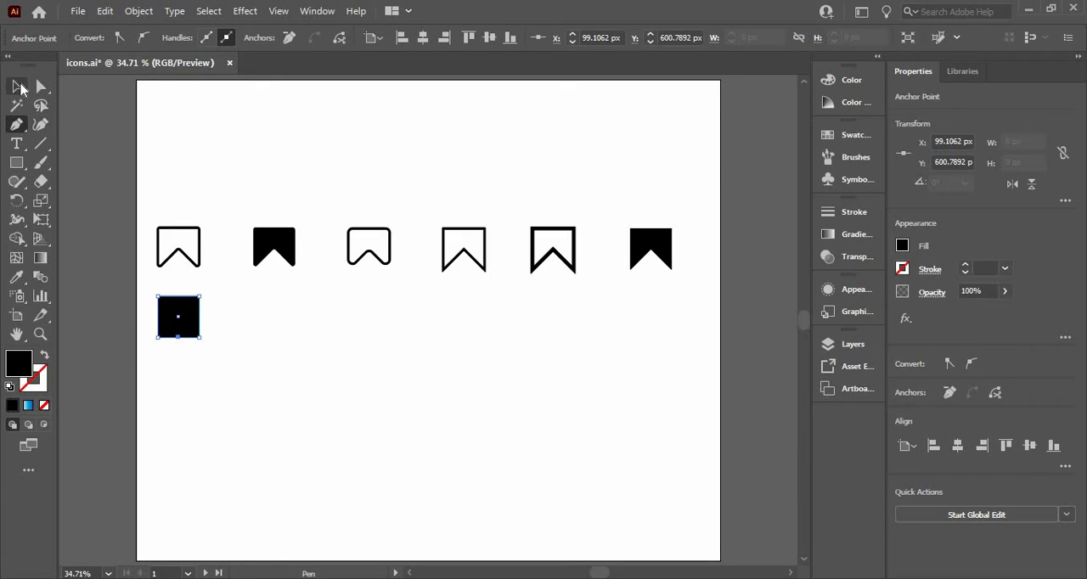
click(19, 84)
click(257, 338)
click(227, 355)
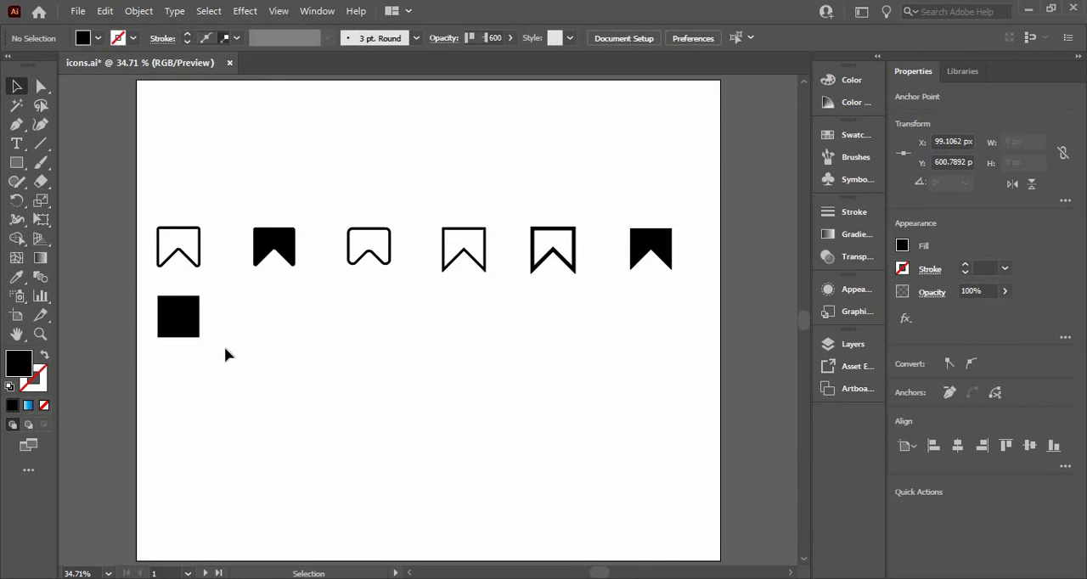
Move the square's bottom middle anchor point straight up to the shape's center to form a bookmark notch.
click(178, 316)
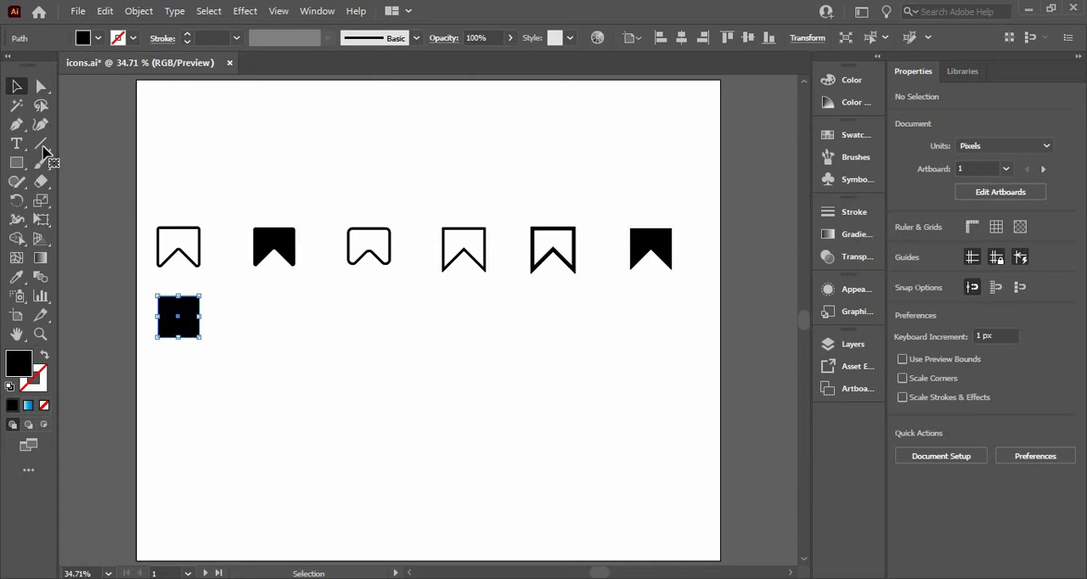
click(43, 88)
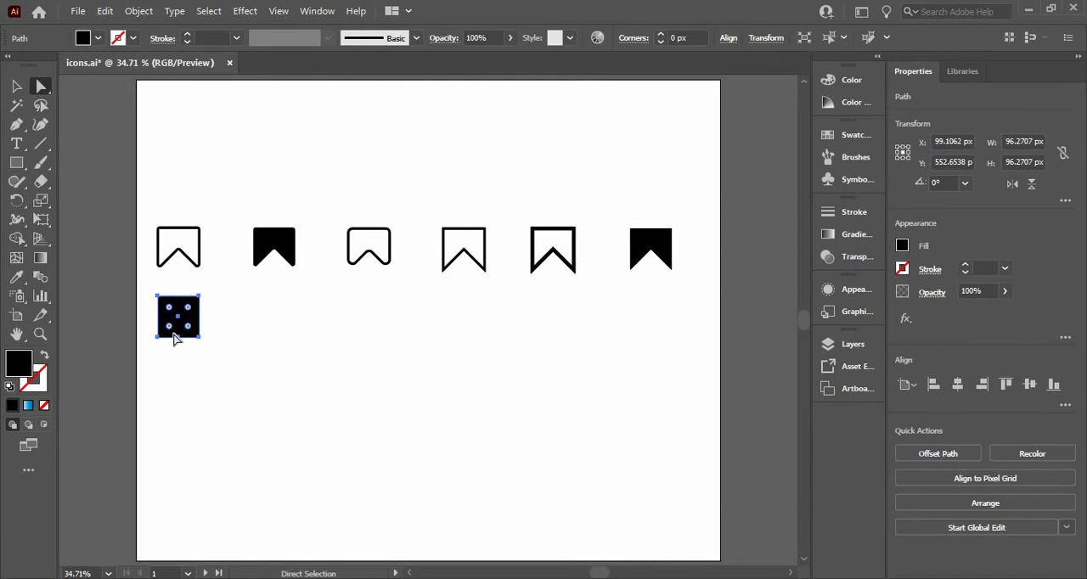
drag(181, 340, 181, 329)
key(ctrl+z)
key(ctrl+1)
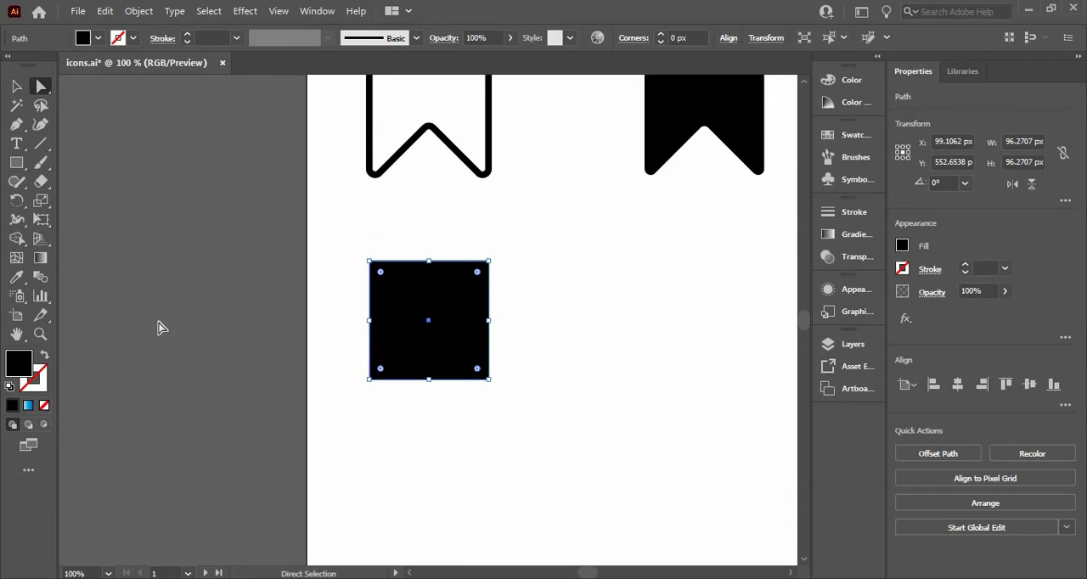
click(446, 388)
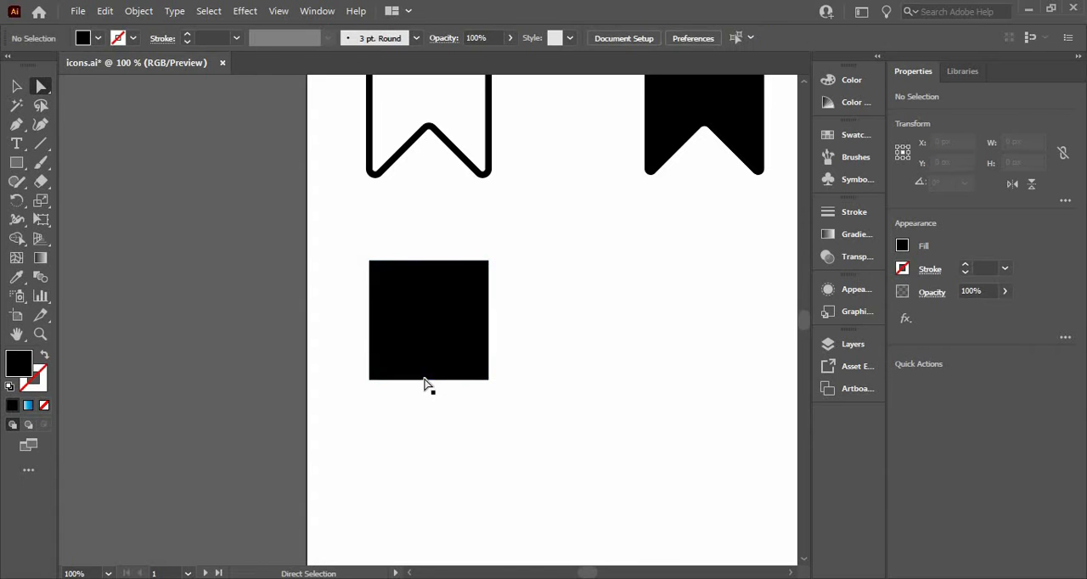
drag(429, 380, 429, 323)
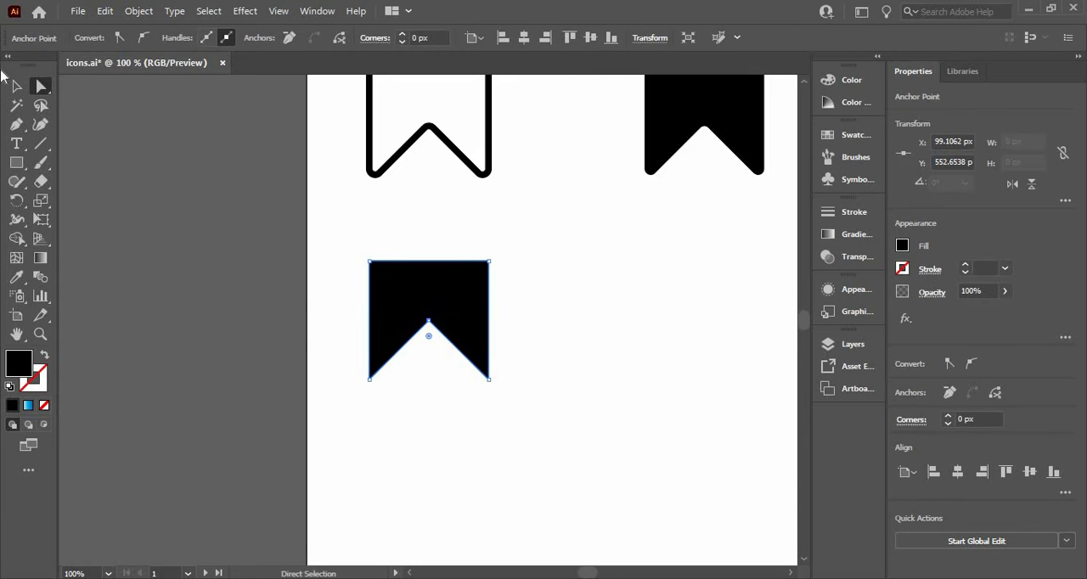
click(363, 390)
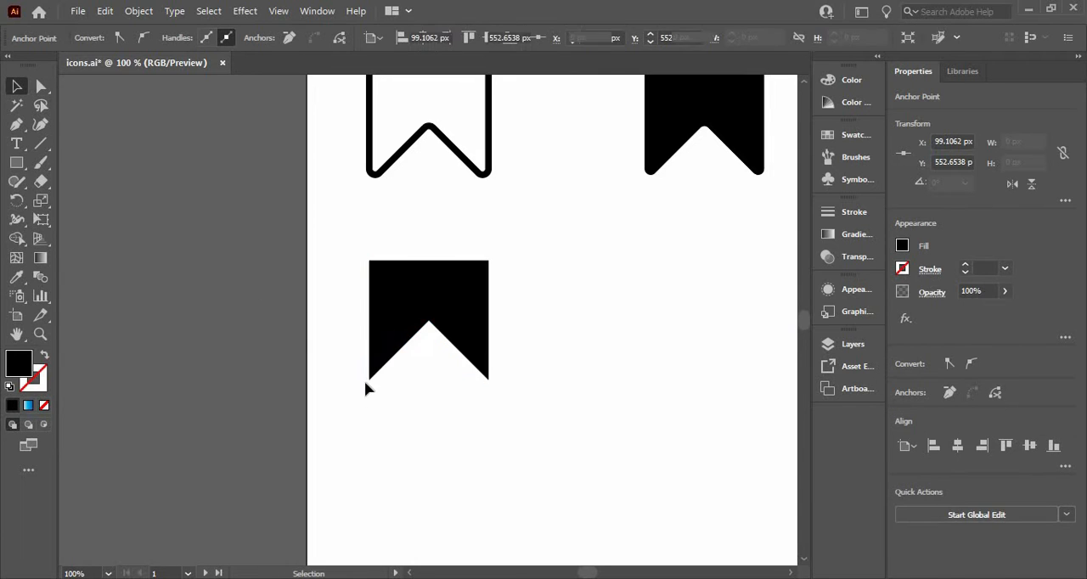
click(16, 89)
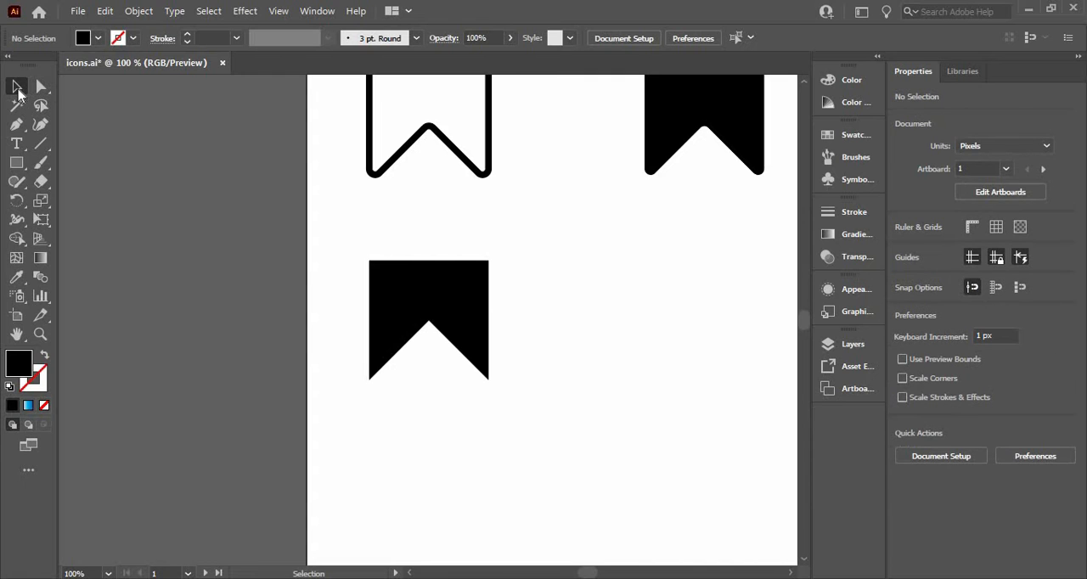
Give the bookmark shape a black 5 pt stroke and no fill.
click(425, 325)
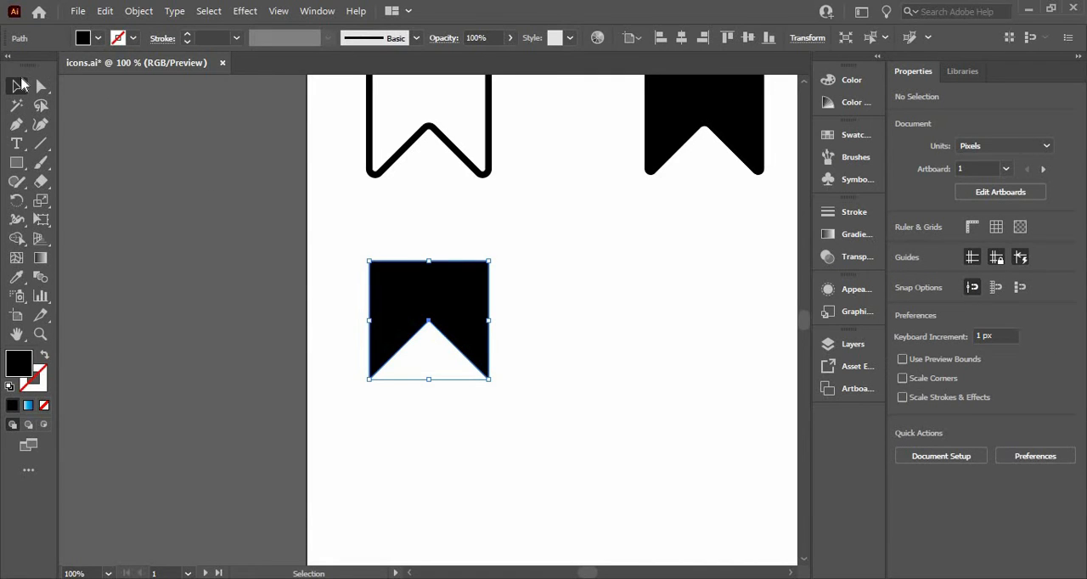
click(132, 39)
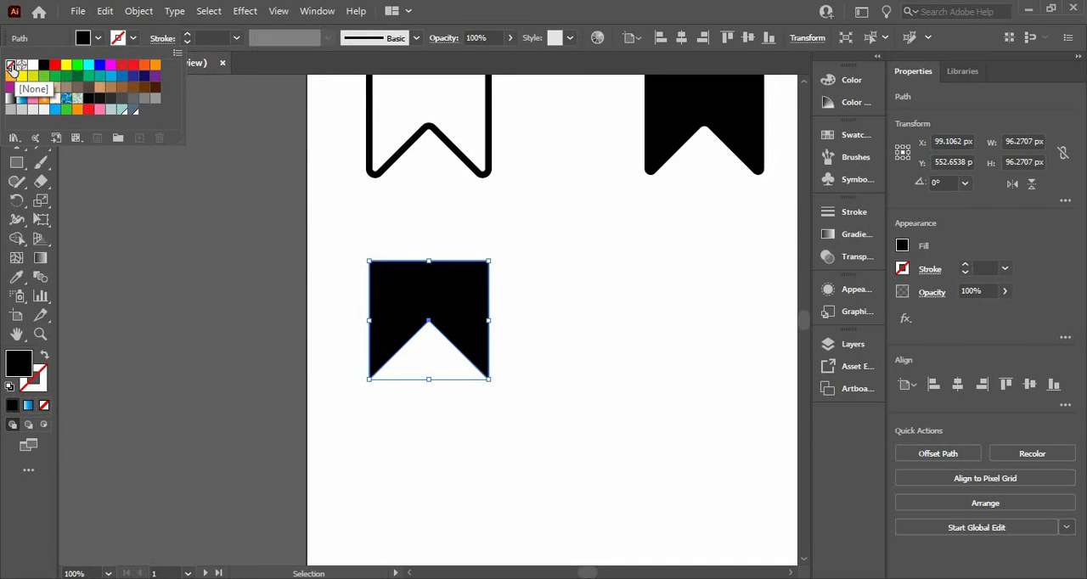
click(44, 65)
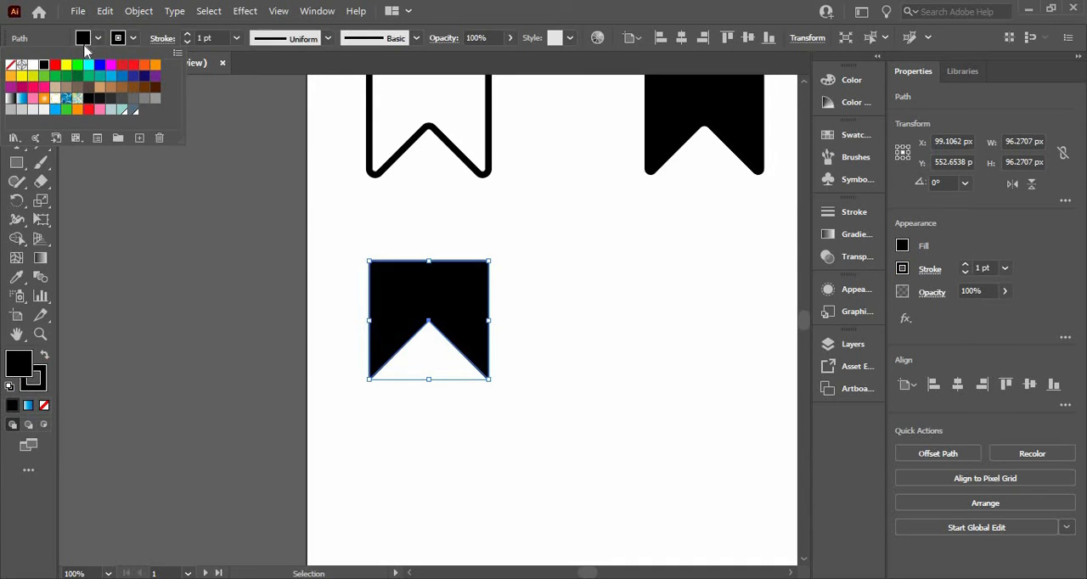
click(11, 65)
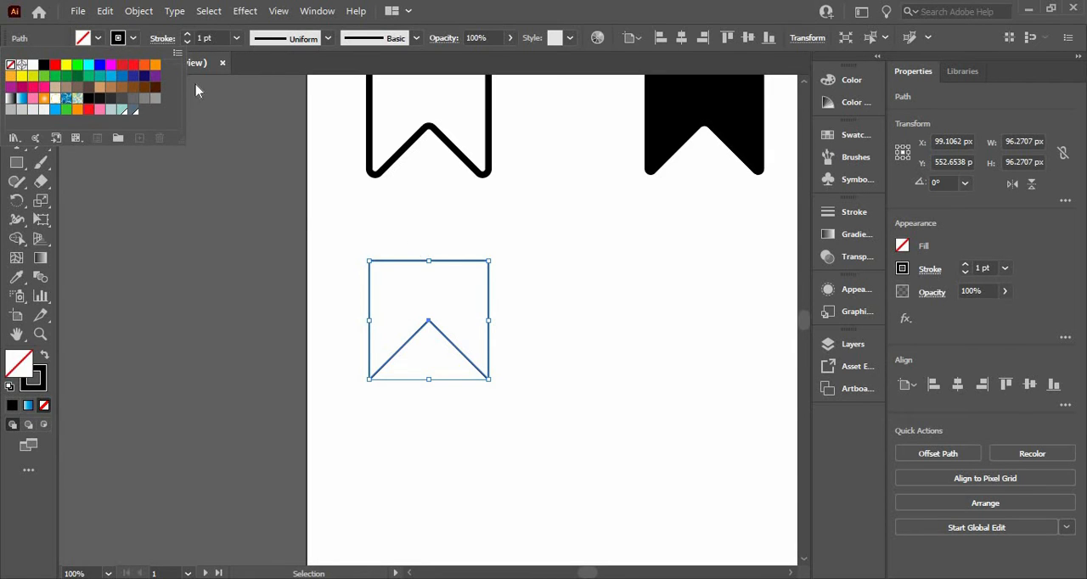
click(220, 37)
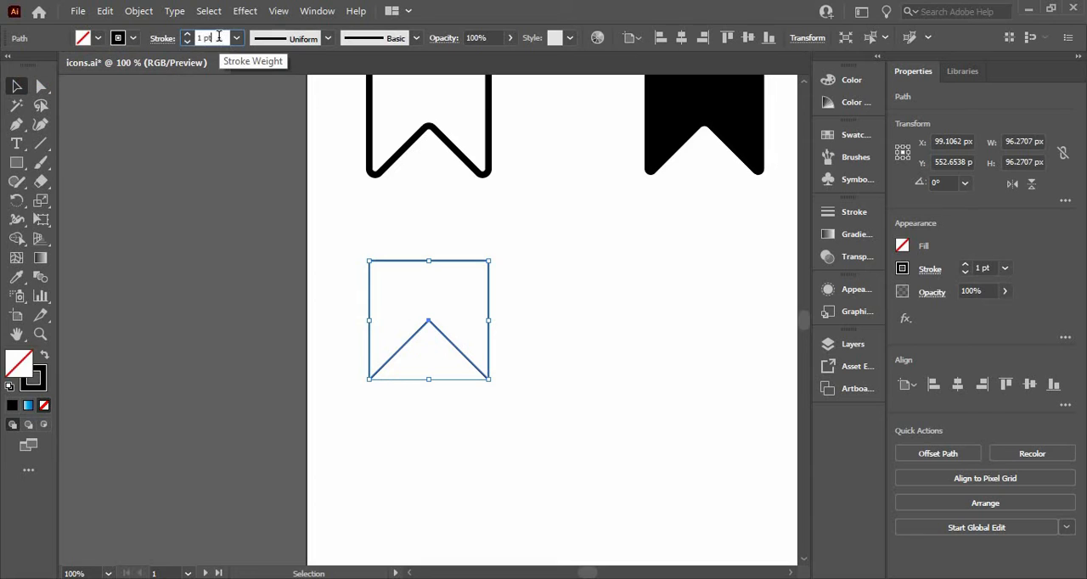
text(5)
key(Return)
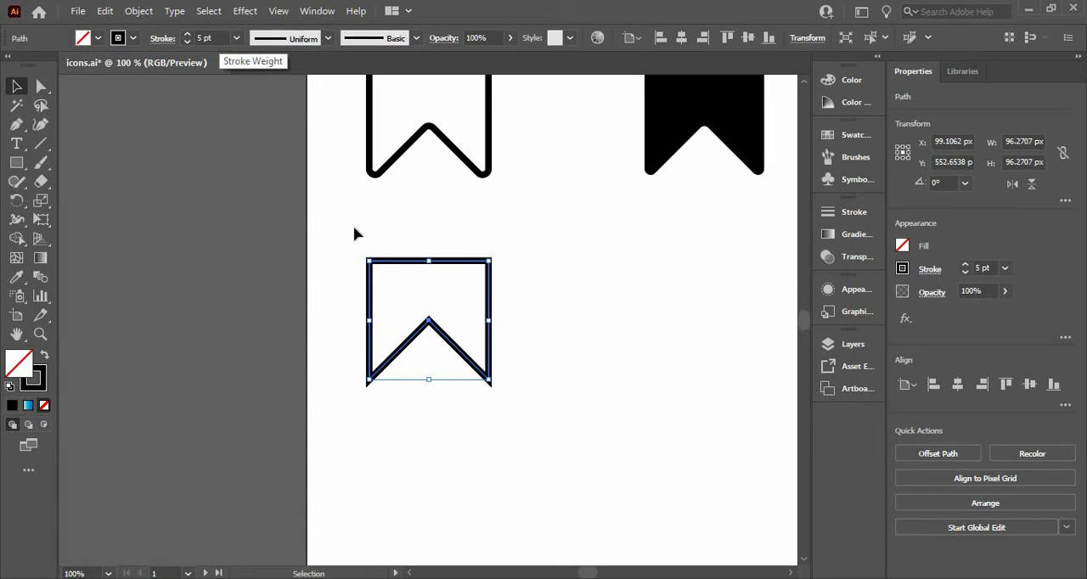
Round all corners of the outlined bookmark to a radius of about 3.9 px and deselect it.
click(40, 88)
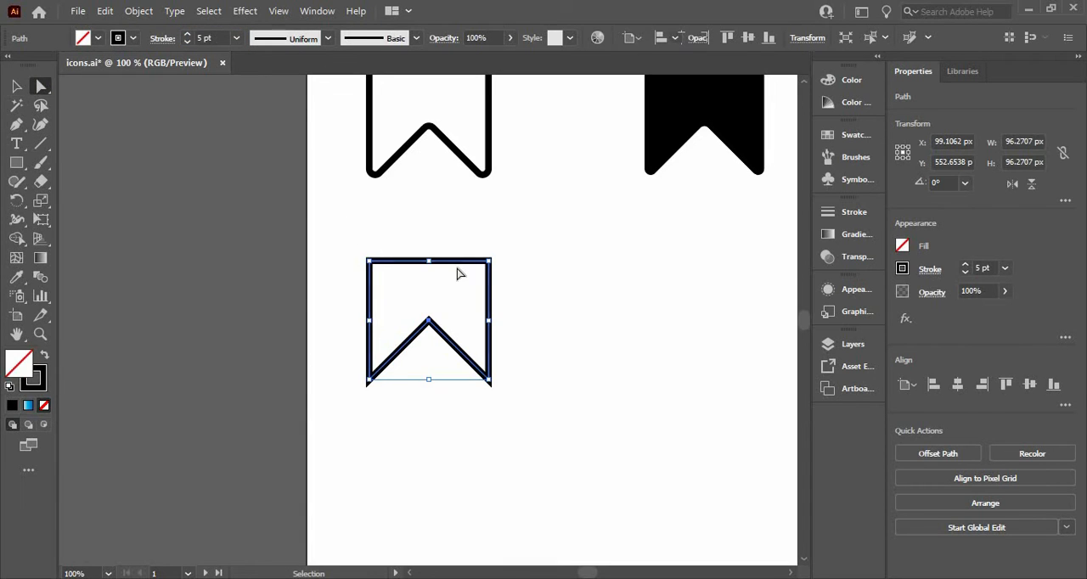
drag(383, 276, 379, 266)
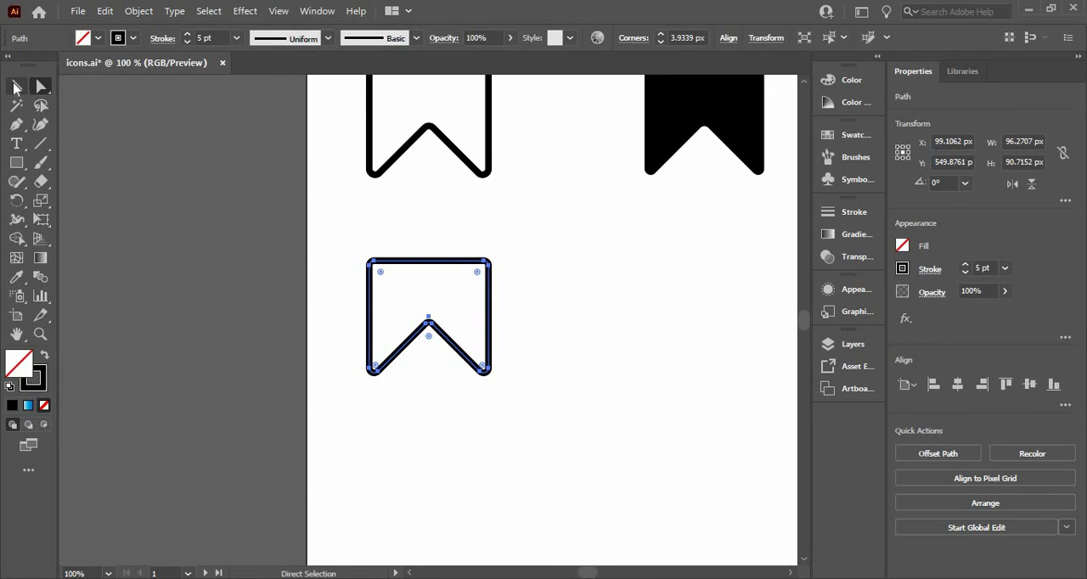
click(14, 88)
click(314, 321)
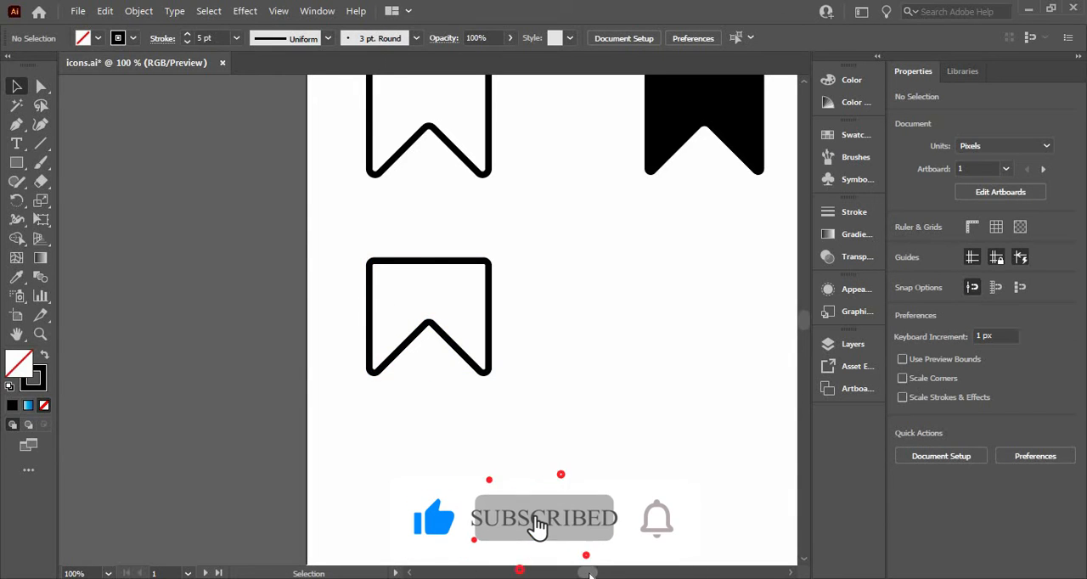
Duplicate the new outlined bookmark horizontally so the copy sits directly beneath the filled bookmark in the upper row.
scroll(591, 575, right, 4)
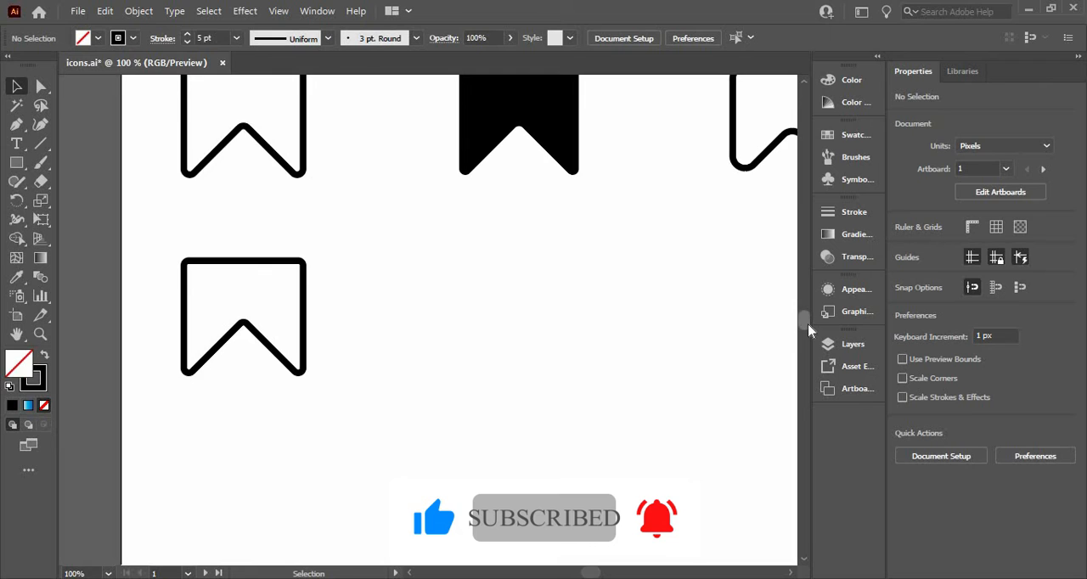
scroll(808, 331, up, 2)
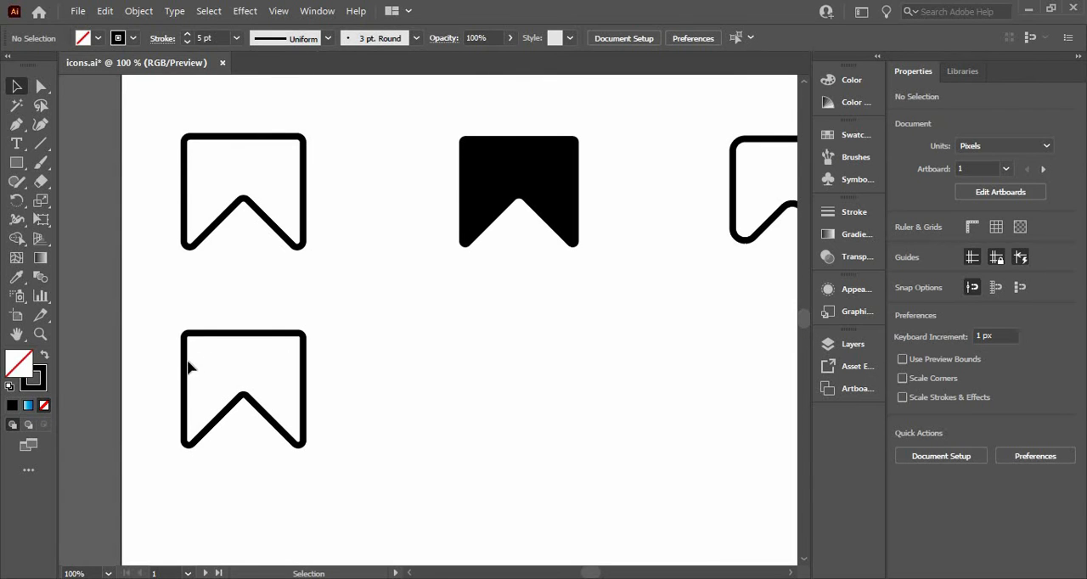
drag(231, 363, 463, 373)
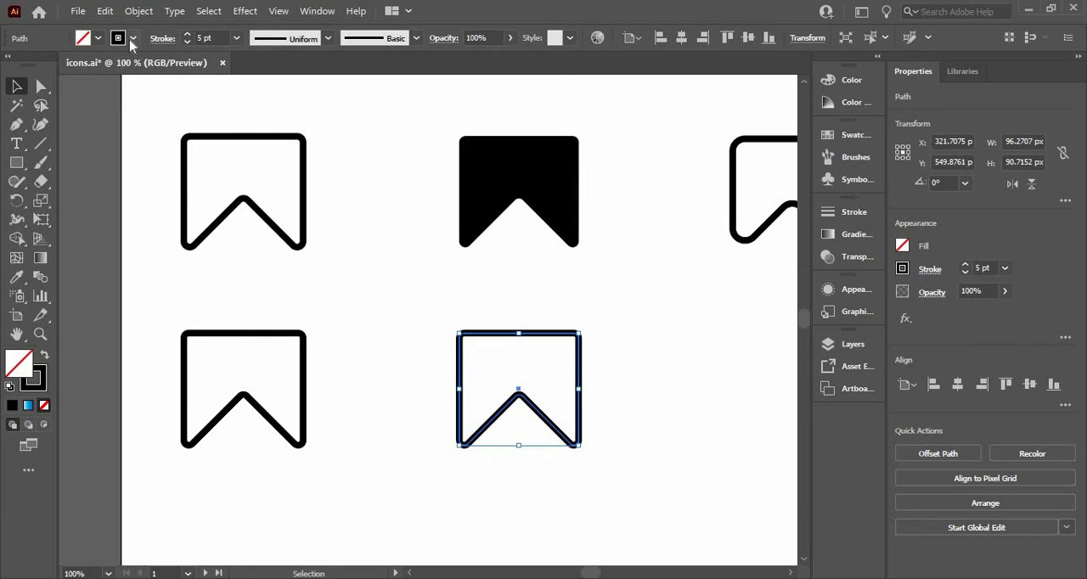
Remove the stroke from the copied bookmark and fill it with black.
click(131, 40)
click(11, 65)
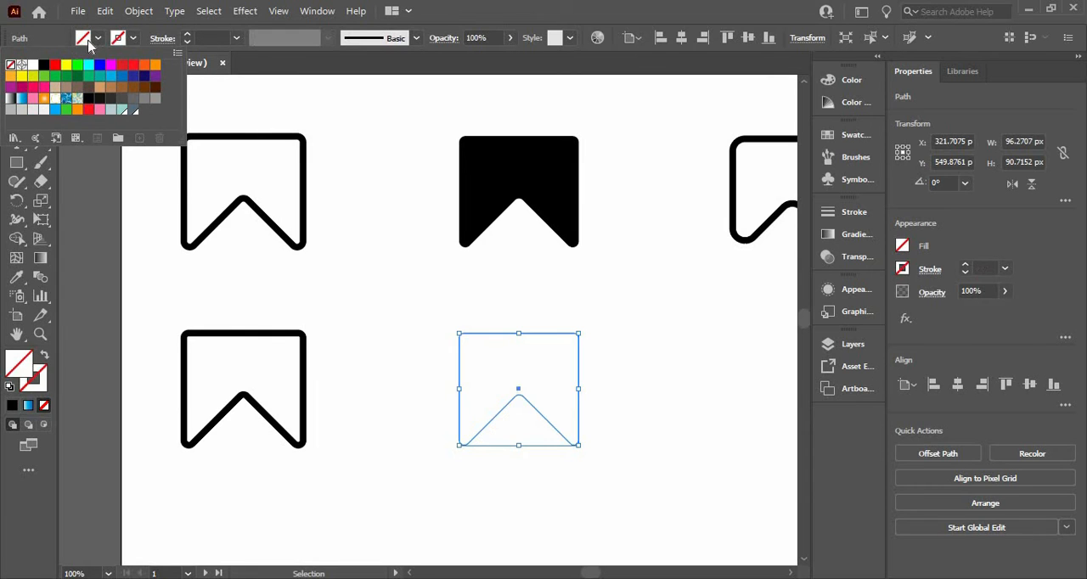
click(97, 40)
click(43, 65)
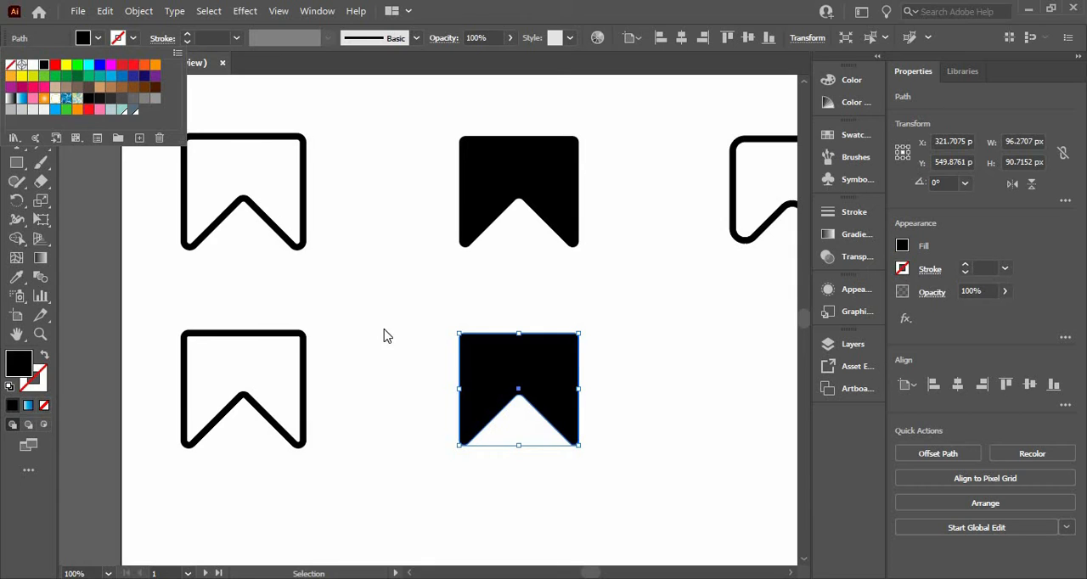
click(485, 510)
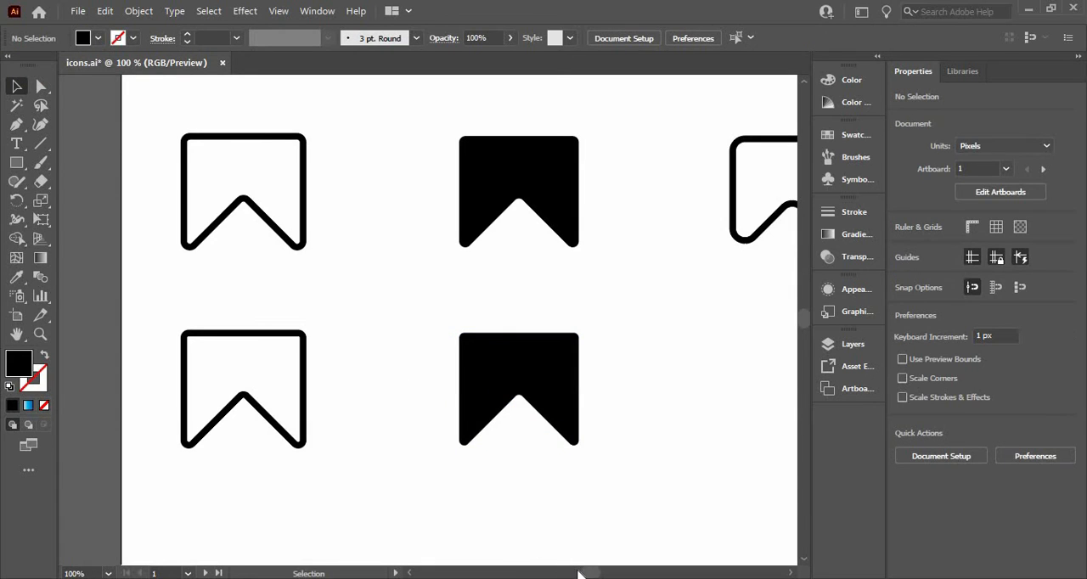
Duplicate the new filled bookmark beneath the upper row's third icon and apply the first bookmark's outline style with the Eyedropper.
drag(585, 574, 588, 574)
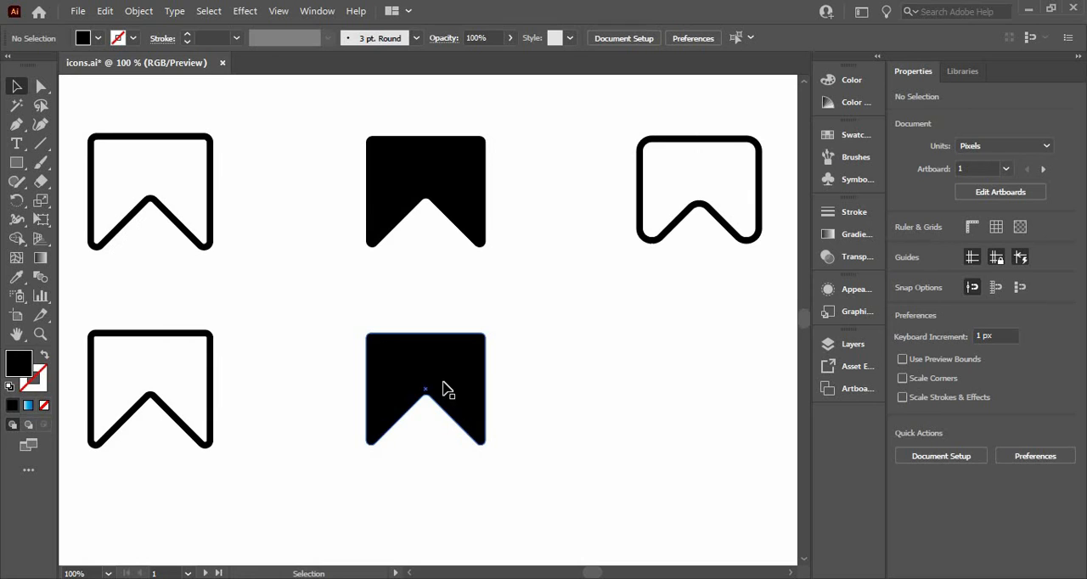
drag(448, 390, 716, 387)
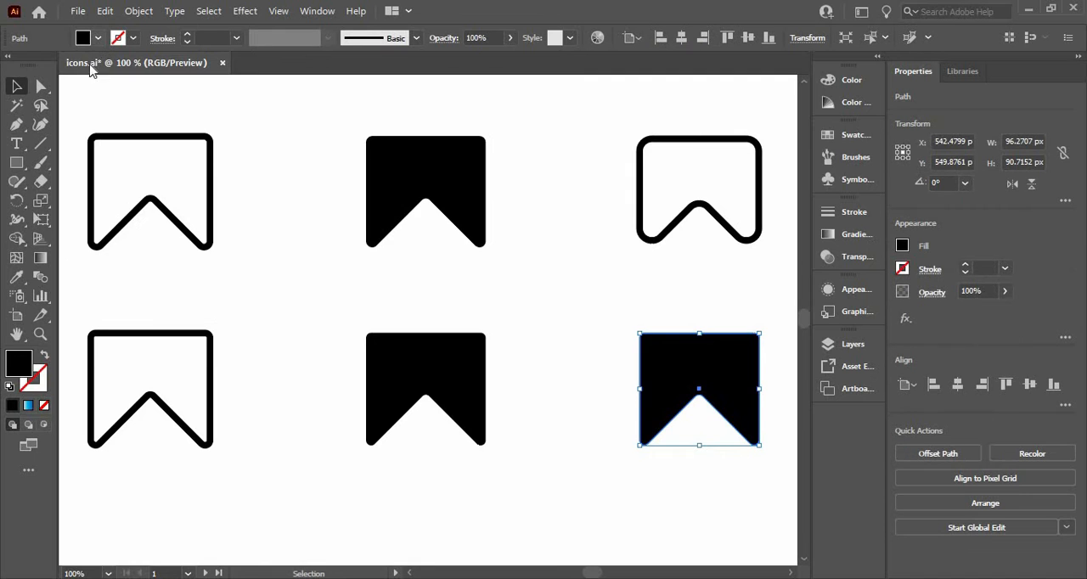
key(i)
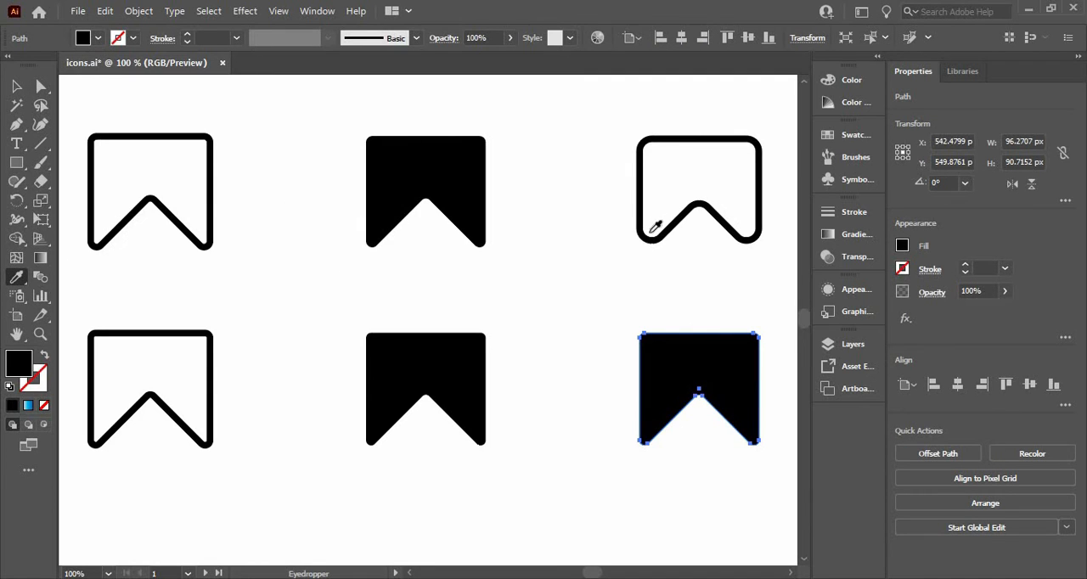
click(213, 333)
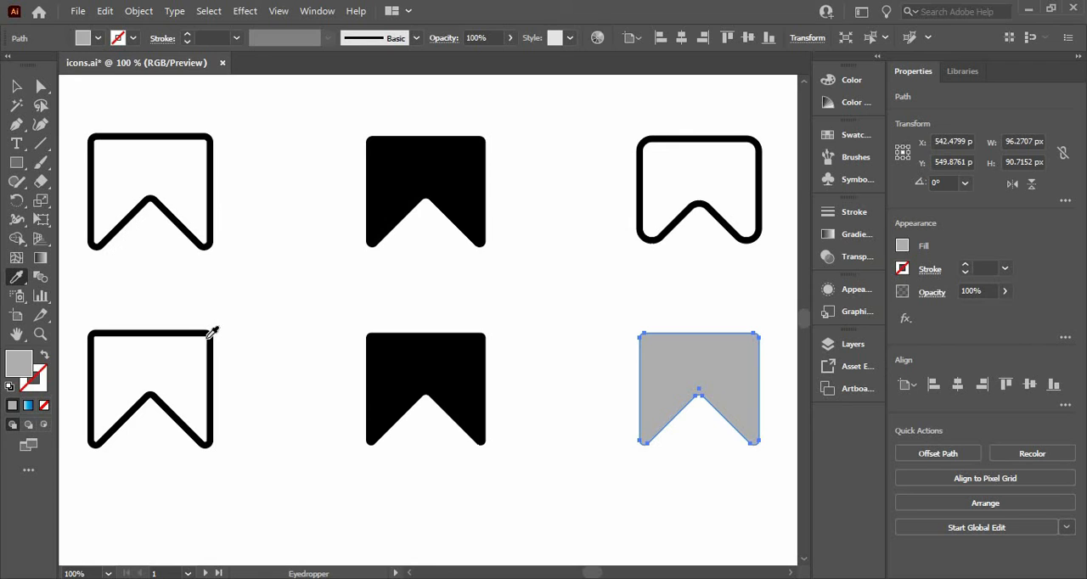
click(209, 329)
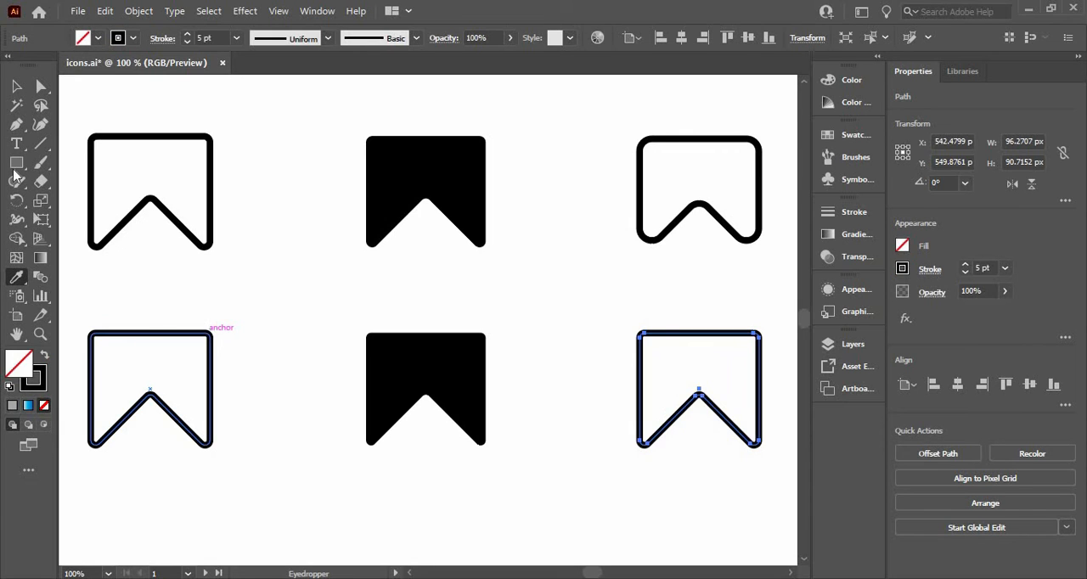
Round all corners of the lower row's third bookmark to about 9.8 px and deselect it.
click(40, 86)
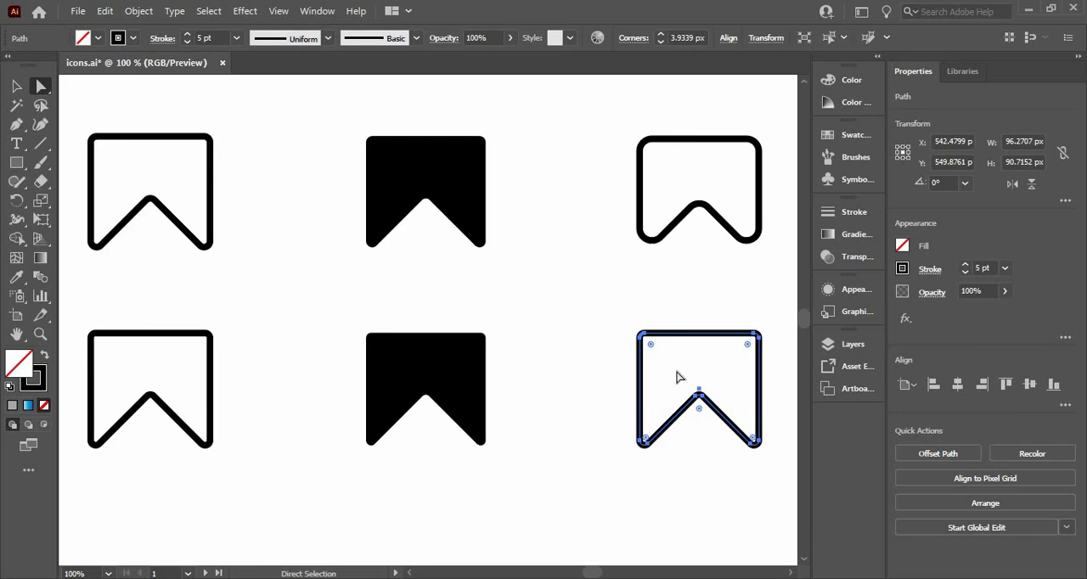
drag(678, 377, 716, 413)
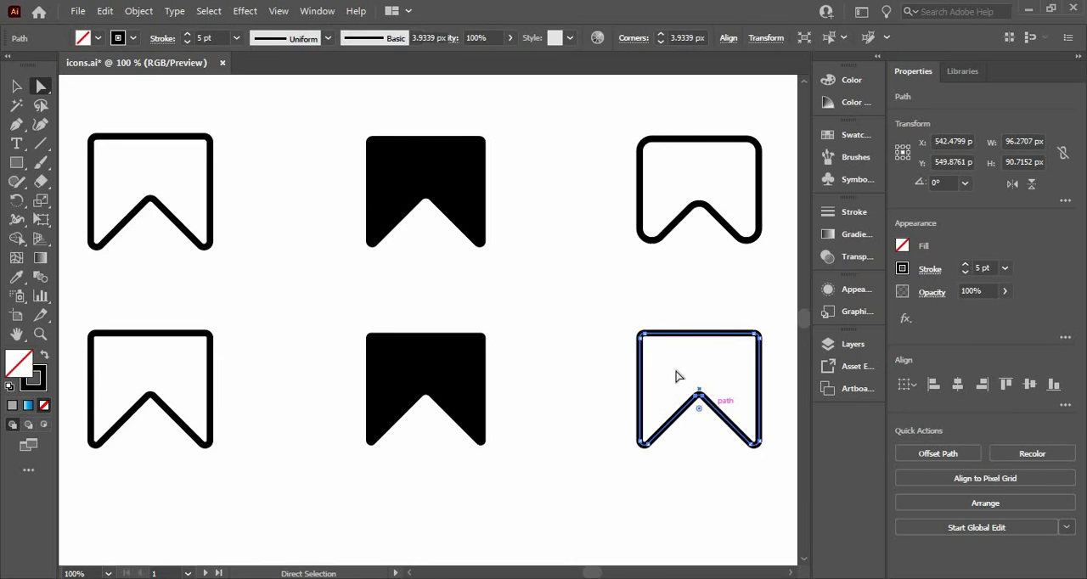
click(641, 335)
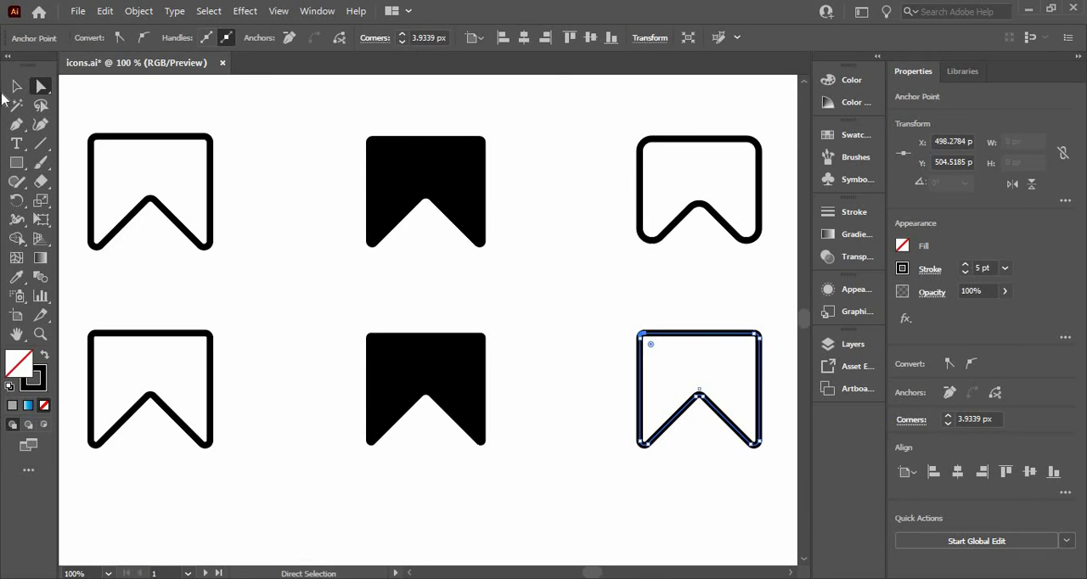
click(16, 85)
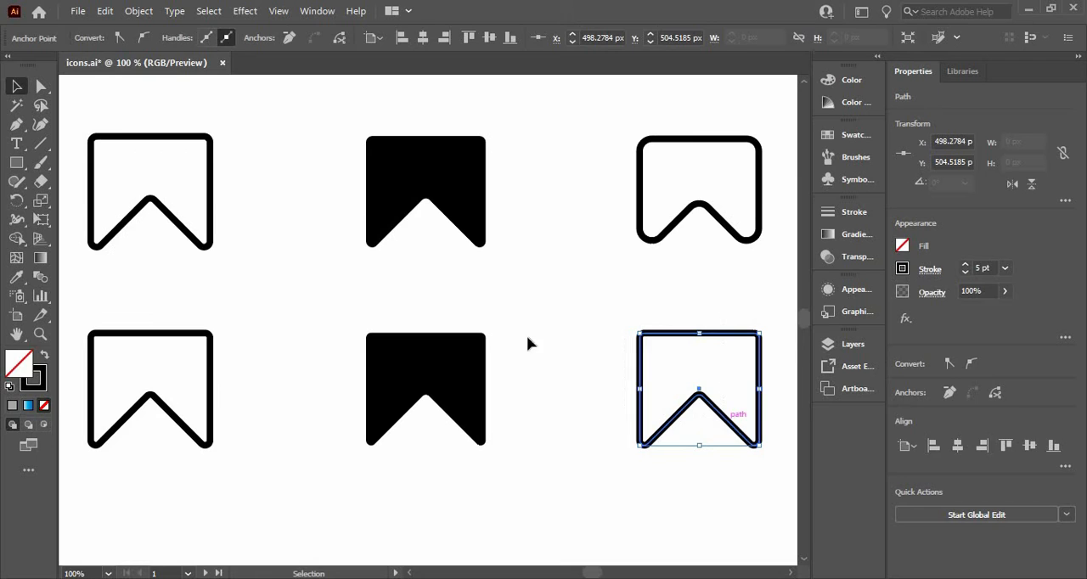
key(a)
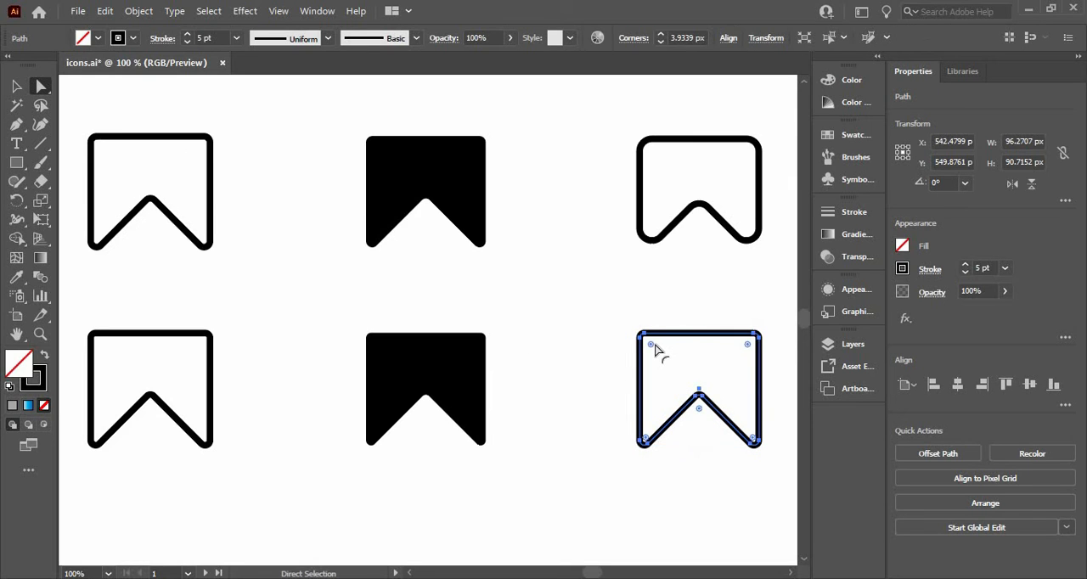
drag(655, 352, 654, 350)
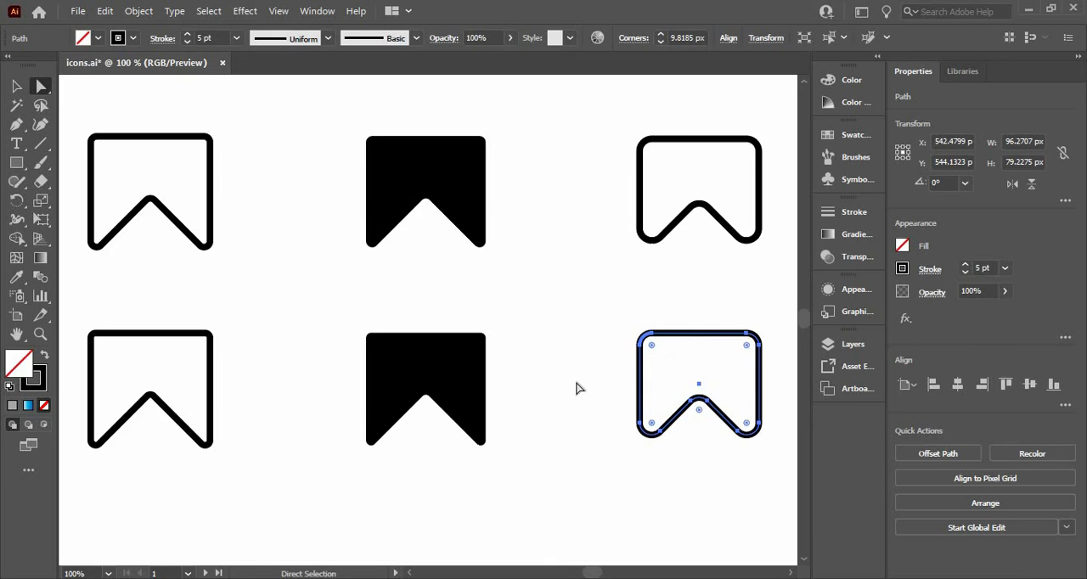
click(578, 386)
Duplicate the rounded bookmark horizontally so the copy sits directly beneath the upper row's thin sharp-cornered bookmark.
drag(594, 576, 603, 577)
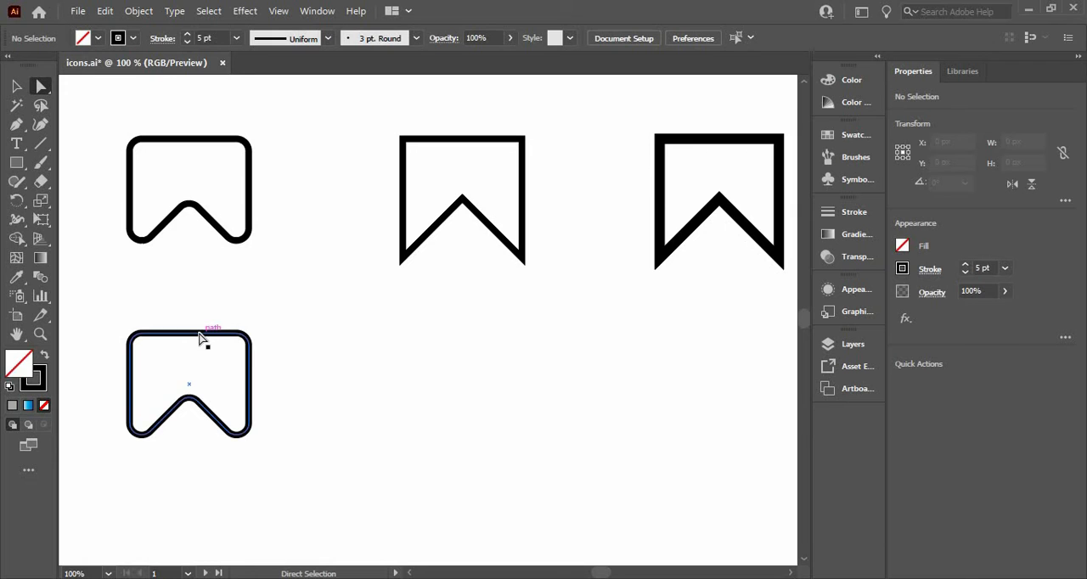
drag(199, 338, 407, 344)
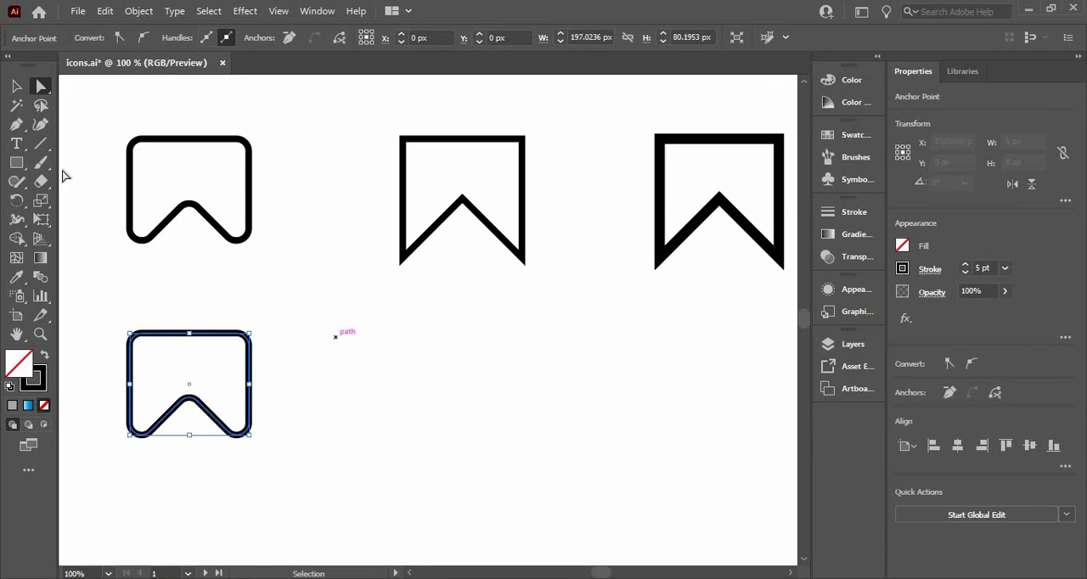
click(16, 88)
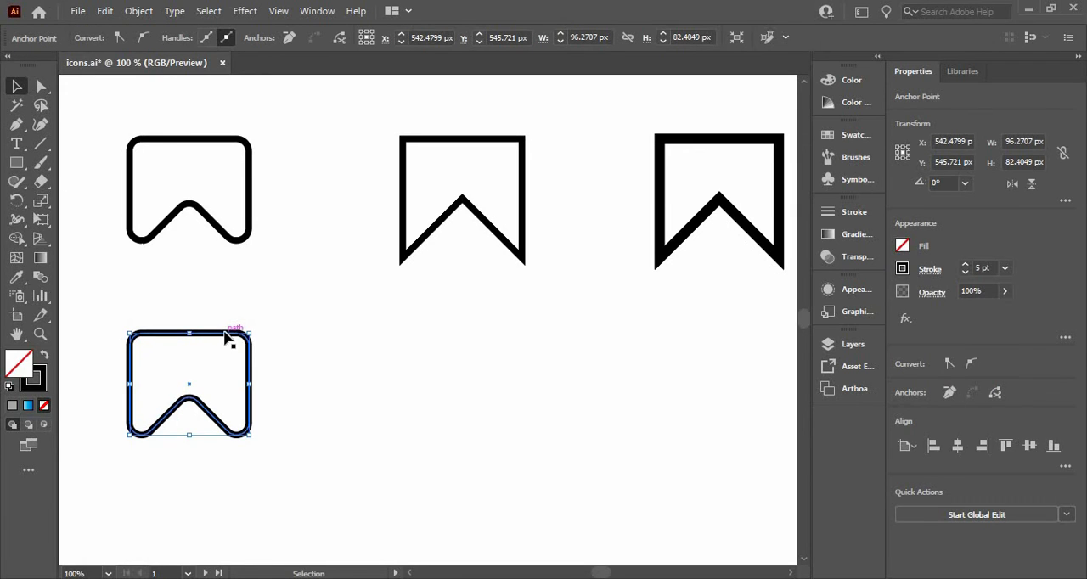
drag(230, 351, 501, 353)
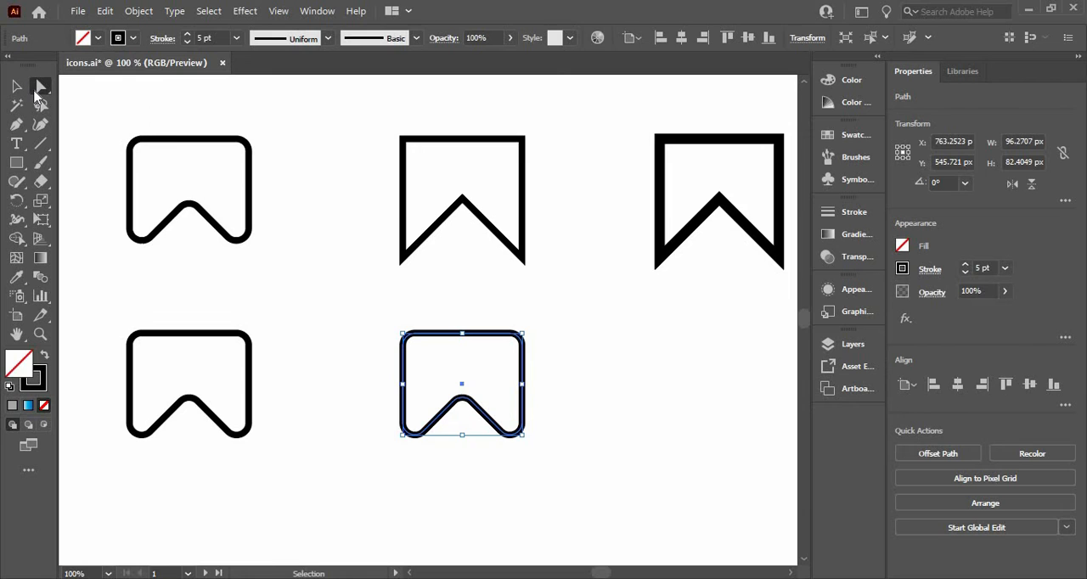
Reset all corners of the copied bookmark to 0 px and round only the notch's peak to about 8.4 px.
click(36, 95)
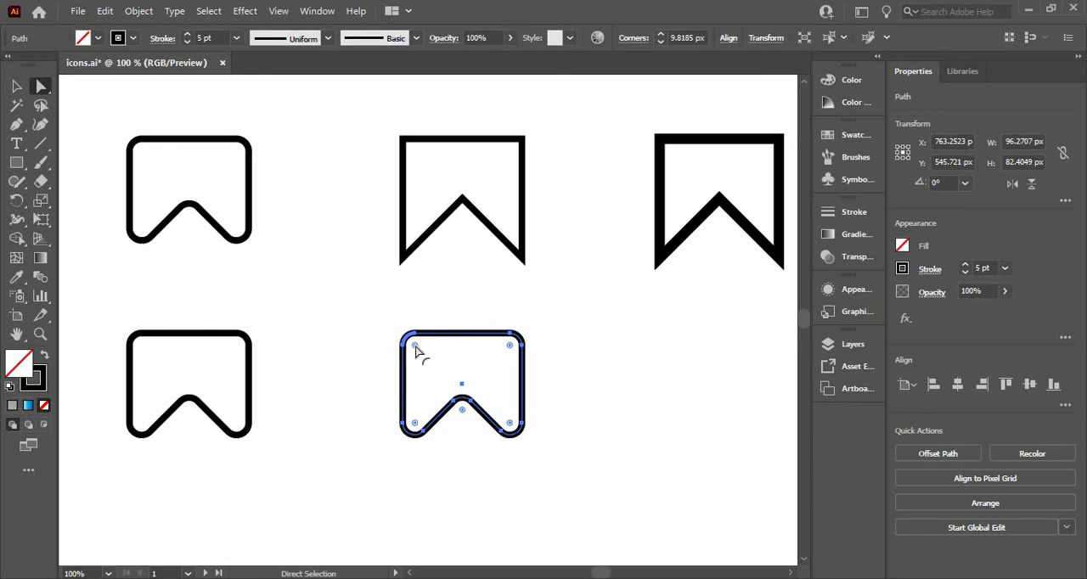
drag(395, 316, 359, 254)
click(359, 319)
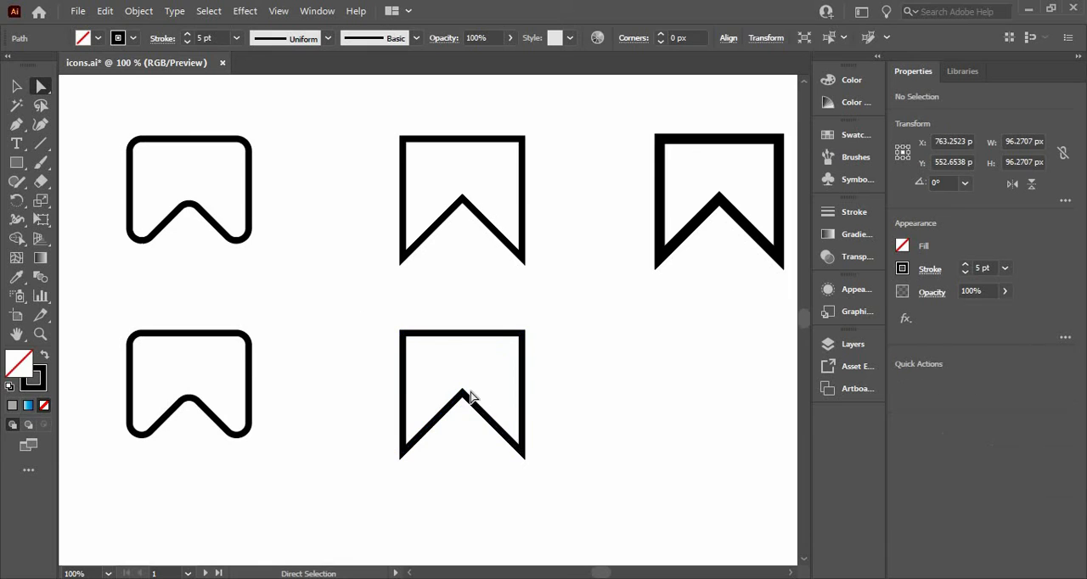
click(463, 397)
drag(461, 408, 459, 409)
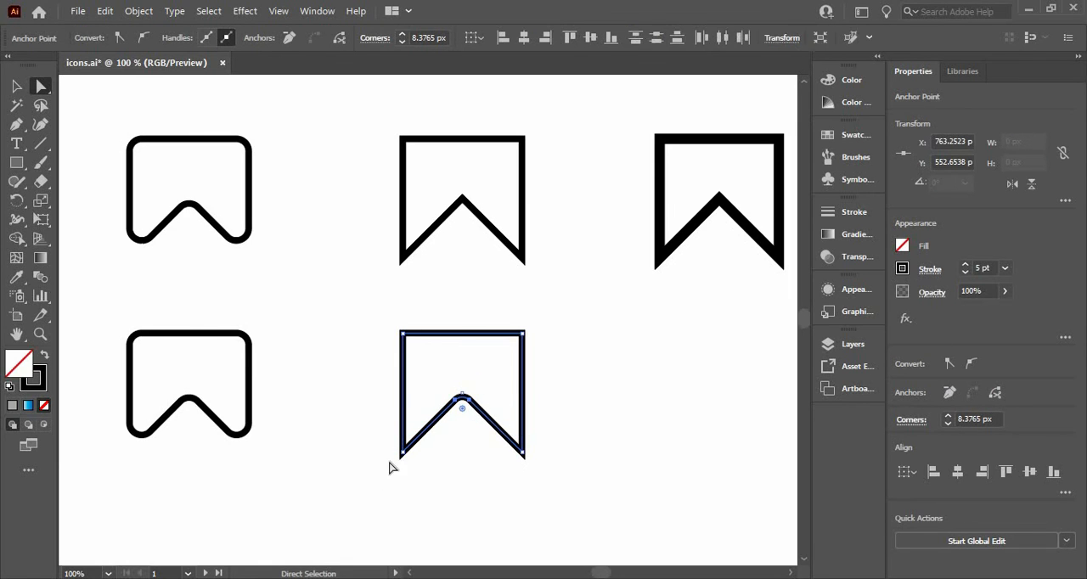
Try rounding the bookmark's two lower tips one at a time, and undo both roundings.
click(402, 452)
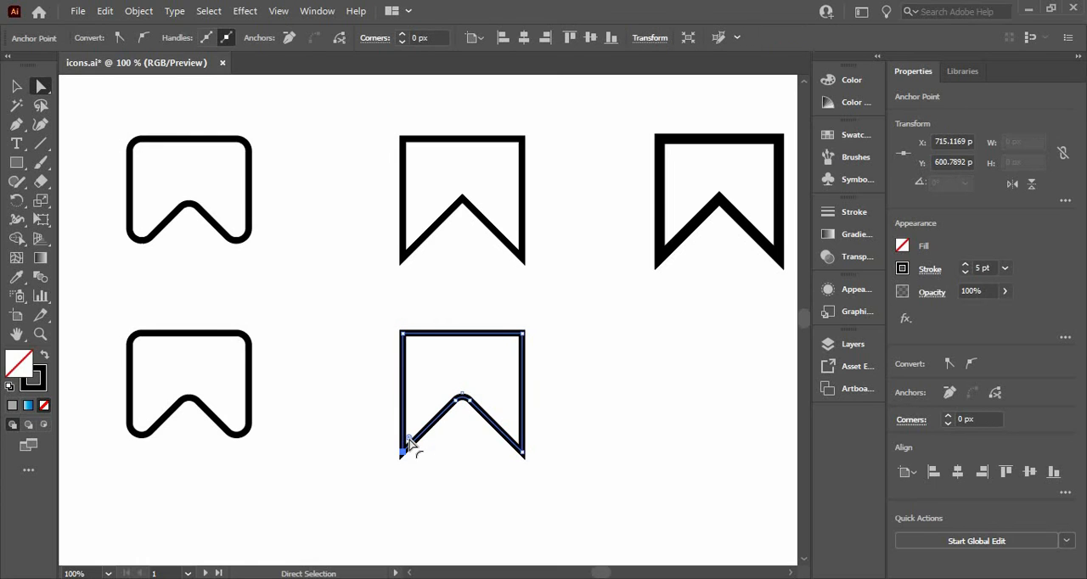
drag(409, 441, 407, 459)
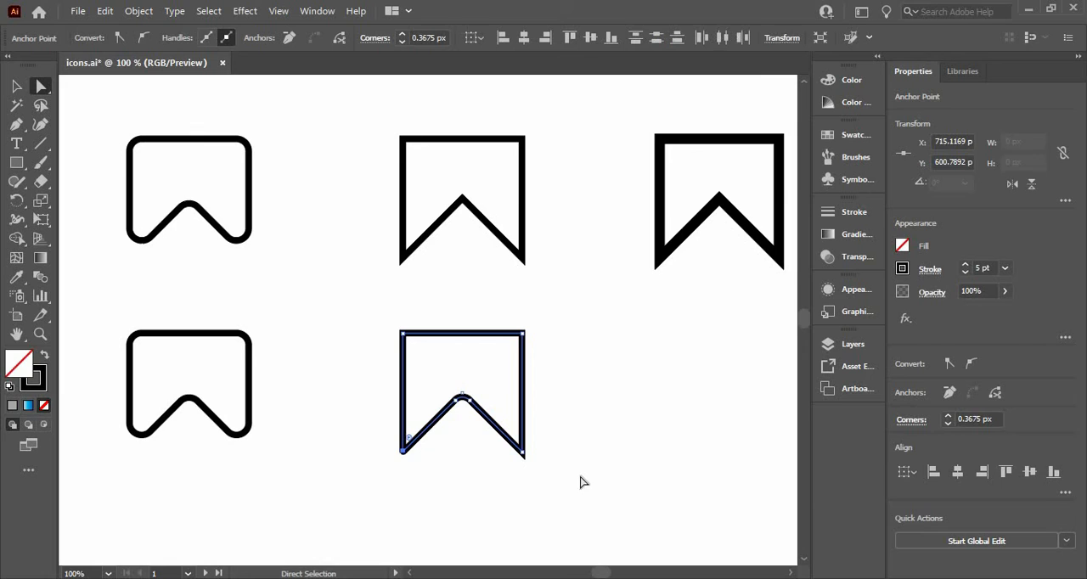
click(515, 440)
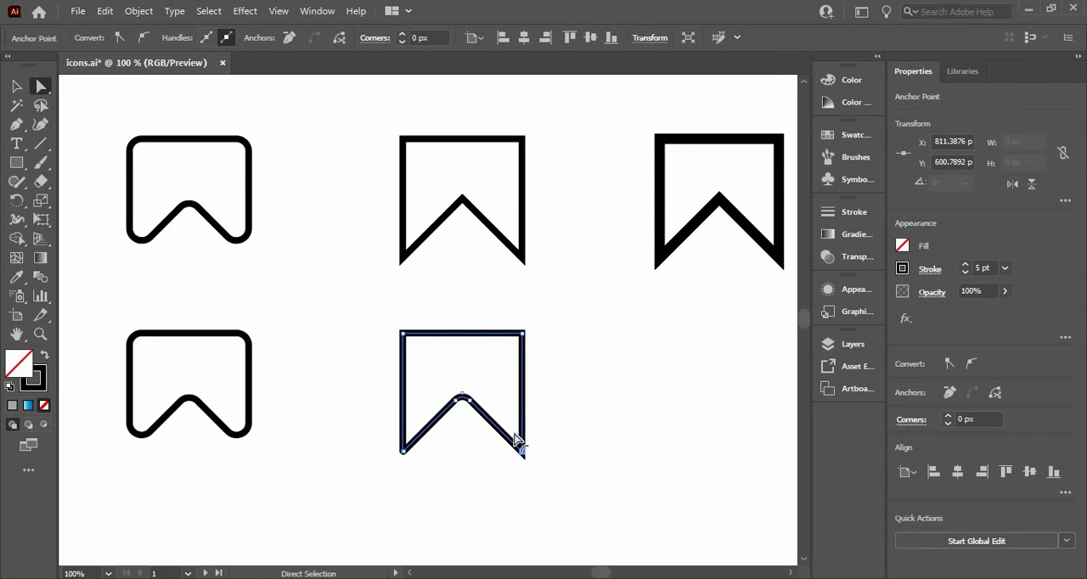
drag(515, 440, 519, 452)
click(371, 403)
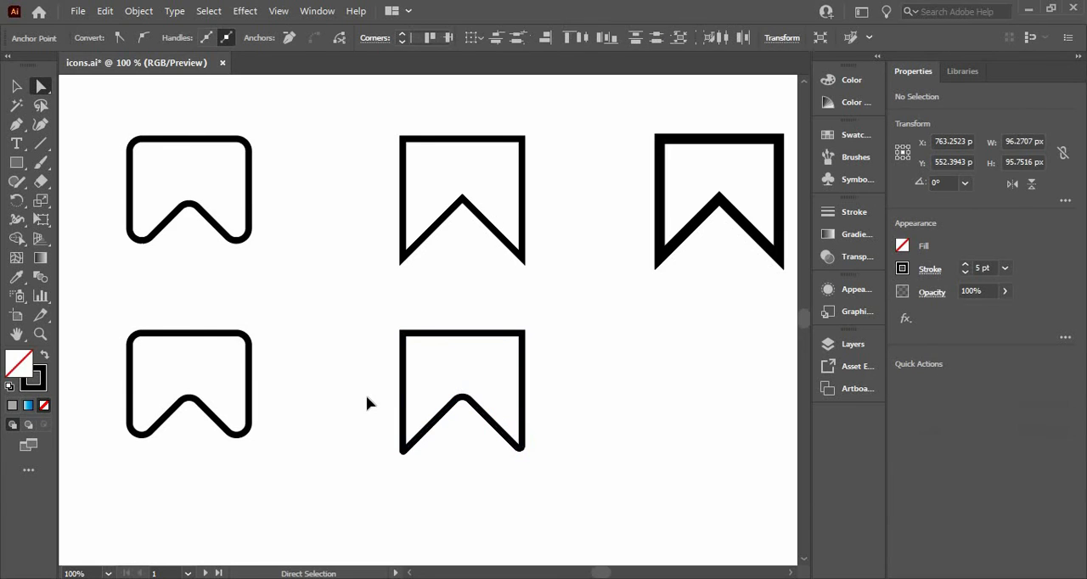
key(ctrl+z)
key(ctrl+z)
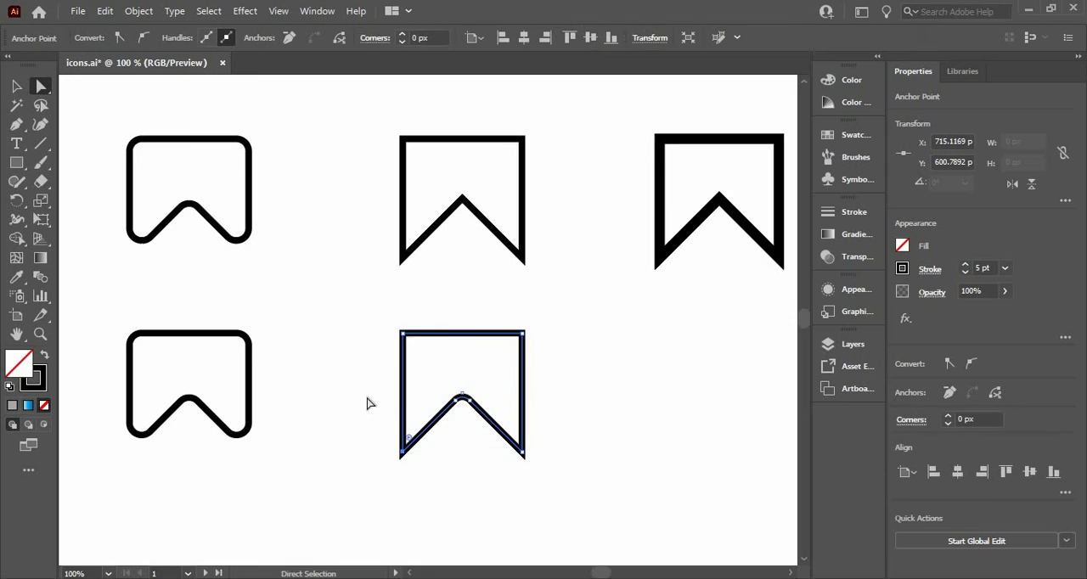
Round both lower tips of the bookmark together to about 0.5 px and deselect it.
drag(362, 437, 521, 456)
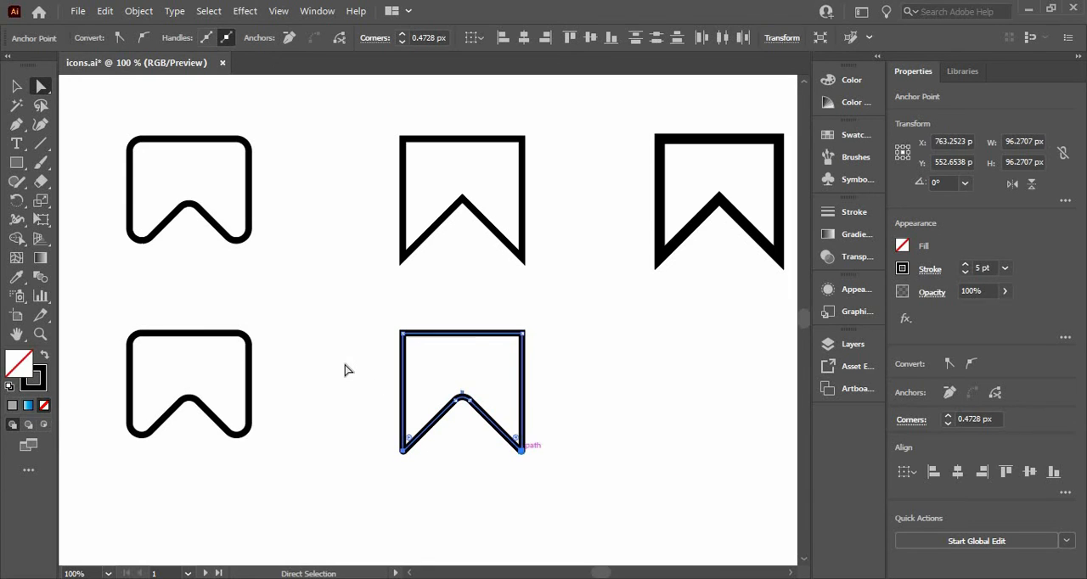
click(345, 369)
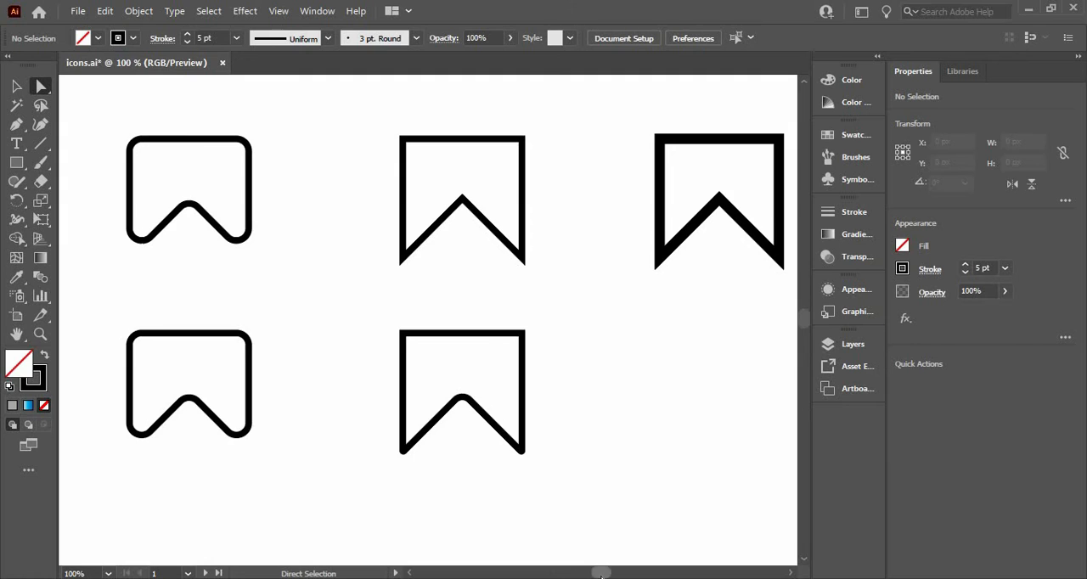
Isolate the partly rounded bookmark and move it lower to about Y 582 px, still aligned beneath the thin sharp-cornered bookmark.
drag(604, 575, 607, 576)
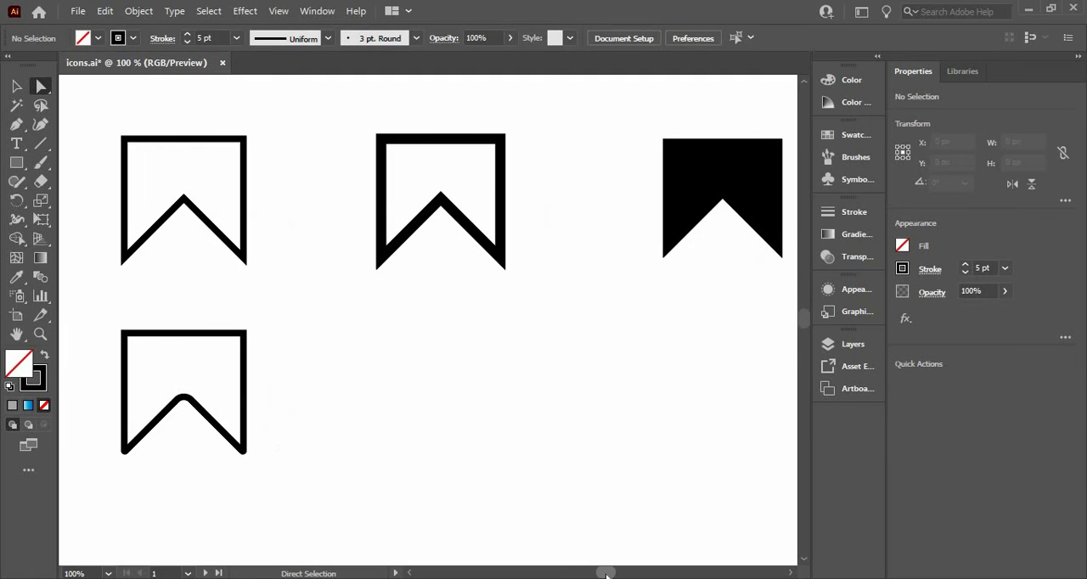
key(v)
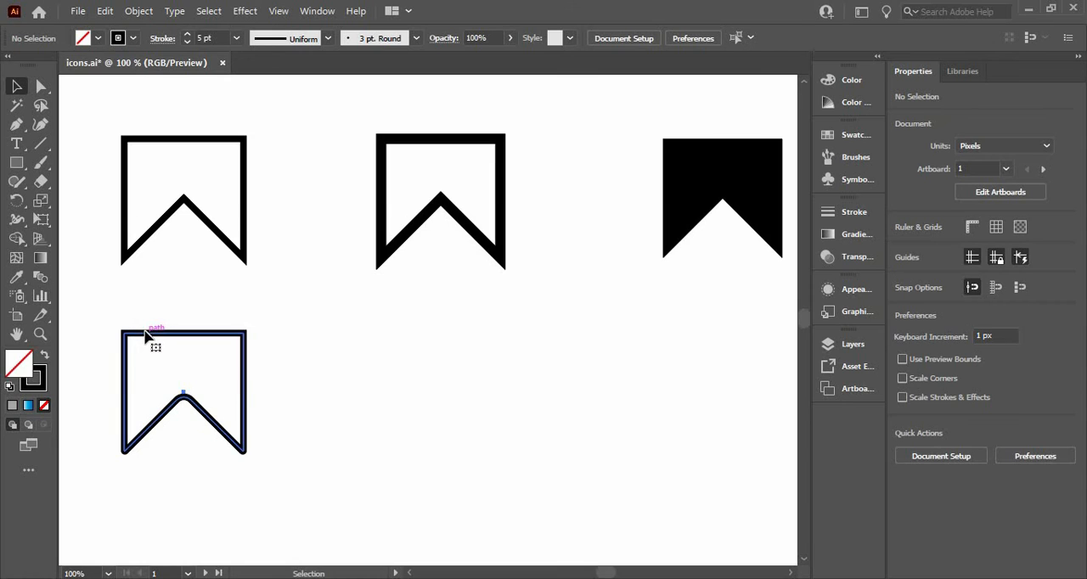
double_click(150, 334)
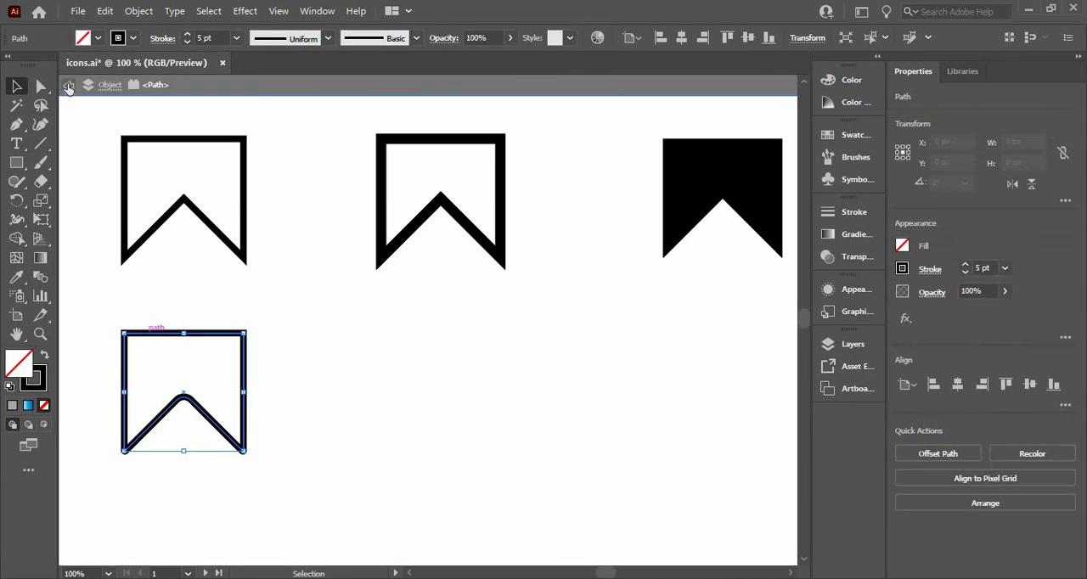
click(175, 303)
drag(175, 342, 397, 397)
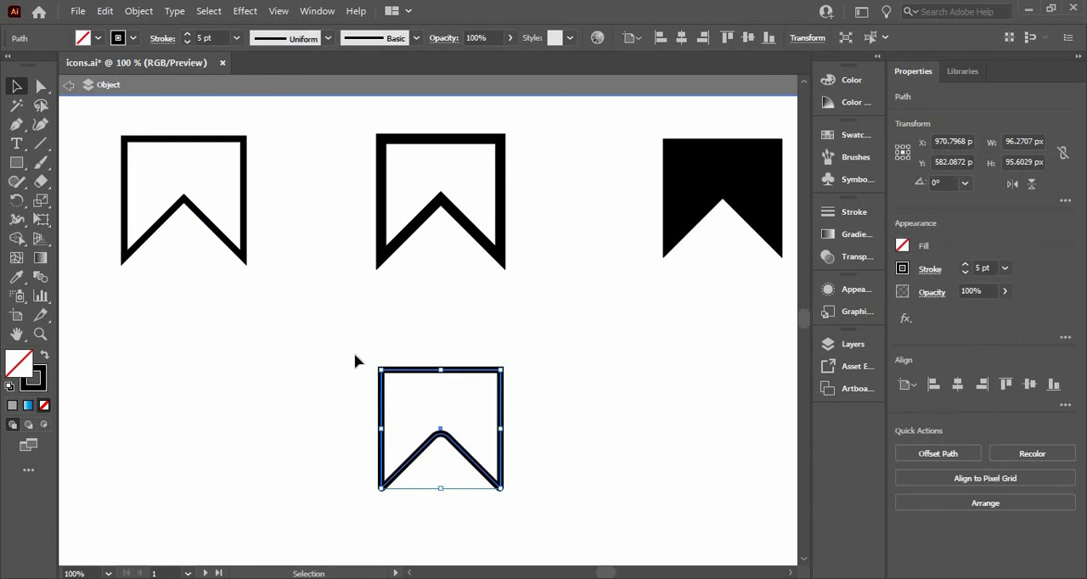
drag(264, 399, 125, 396)
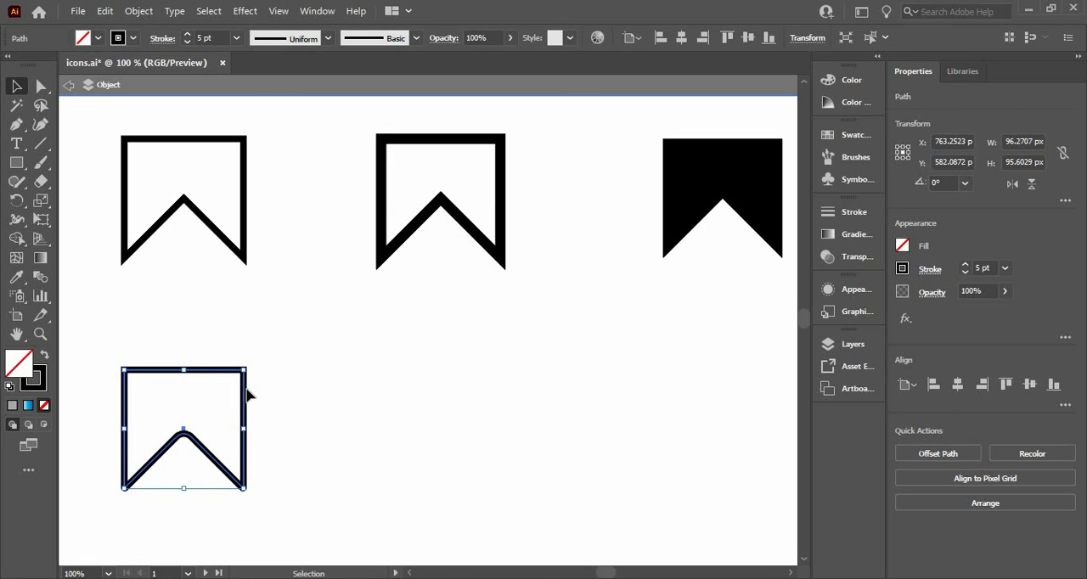
Duplicate the isolated bookmark beneath the upper row's thick outlined bookmark and apply that icon's stroke style with the Eyedropper.
drag(247, 394, 500, 409)
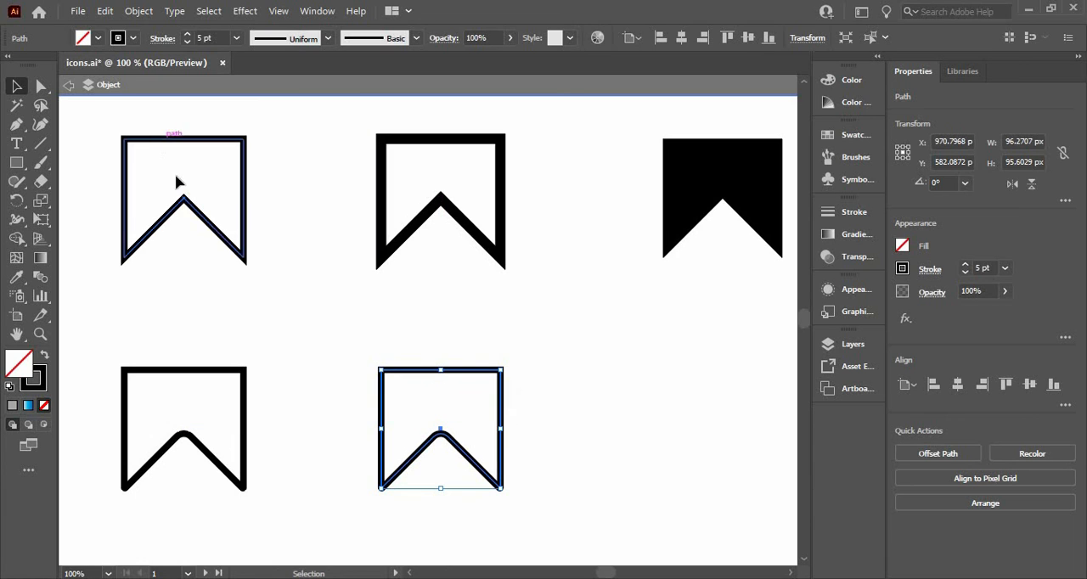
key(i)
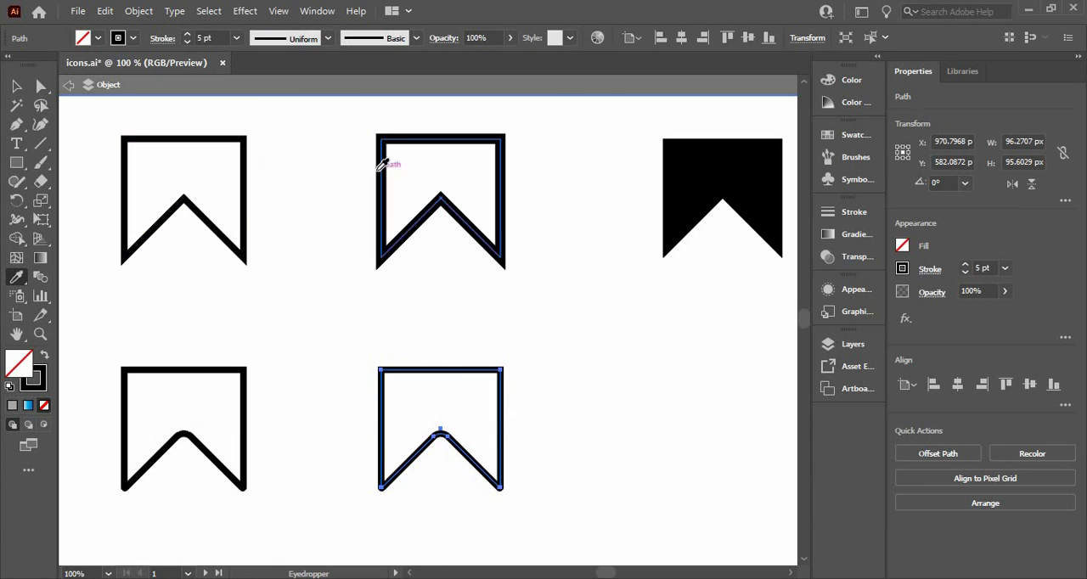
click(389, 165)
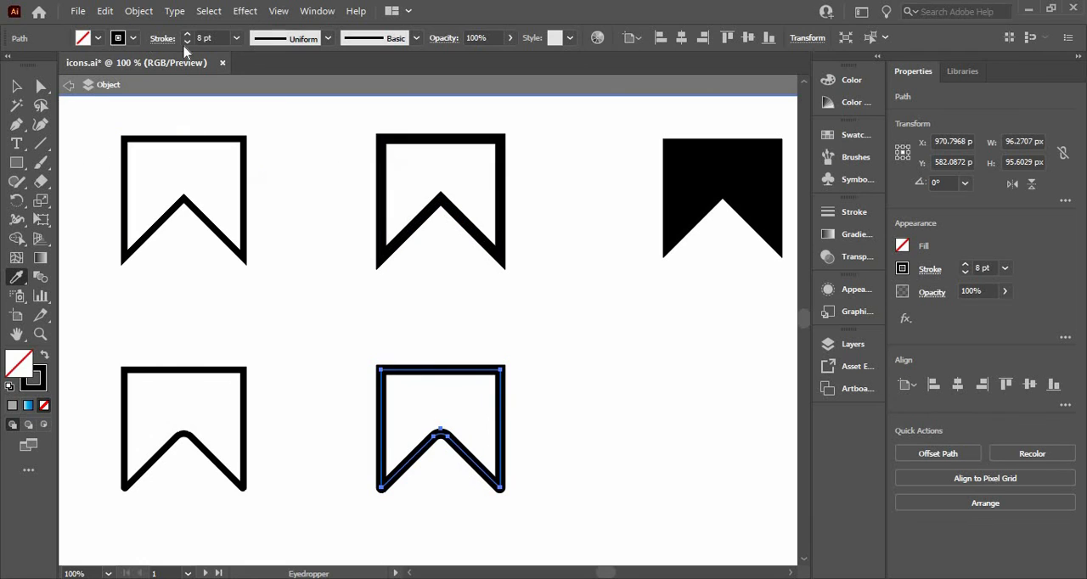
Set the copied bookmark's stroke weight to 10 pt and deselect it.
click(204, 37)
key(Up)
key(Up)
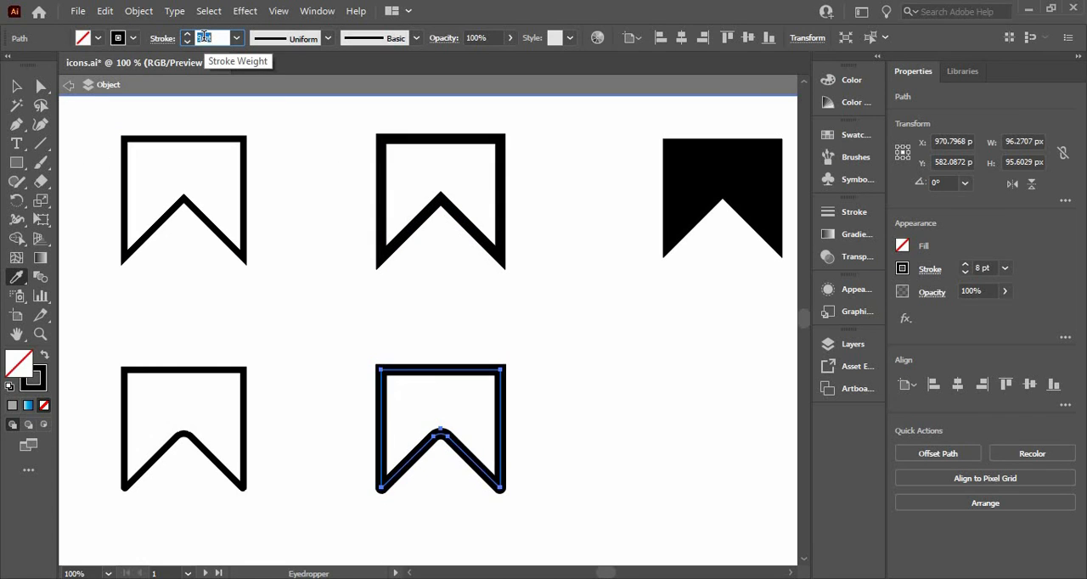
click(253, 263)
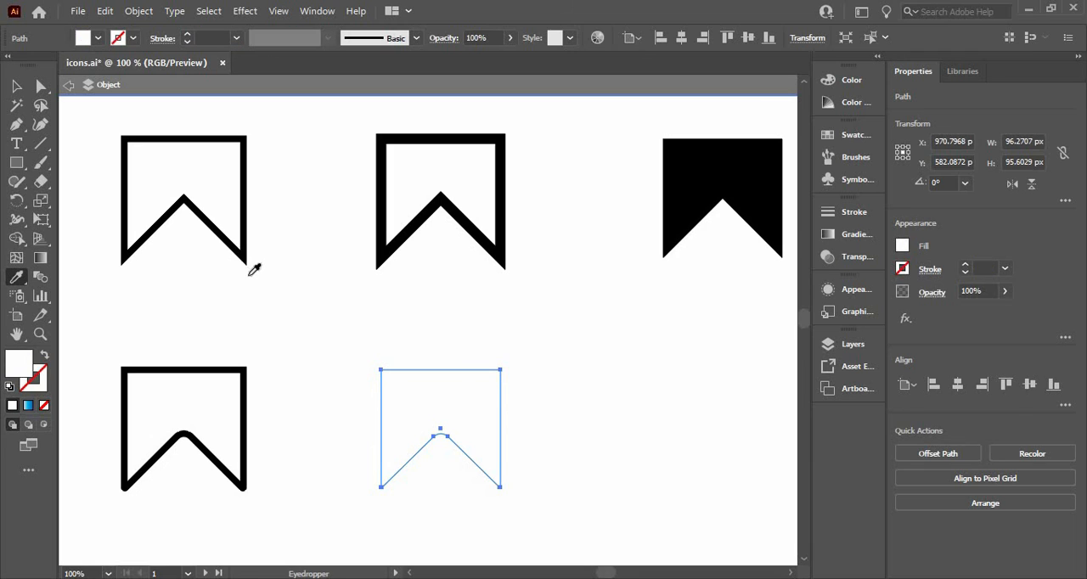
key(ctrl+z)
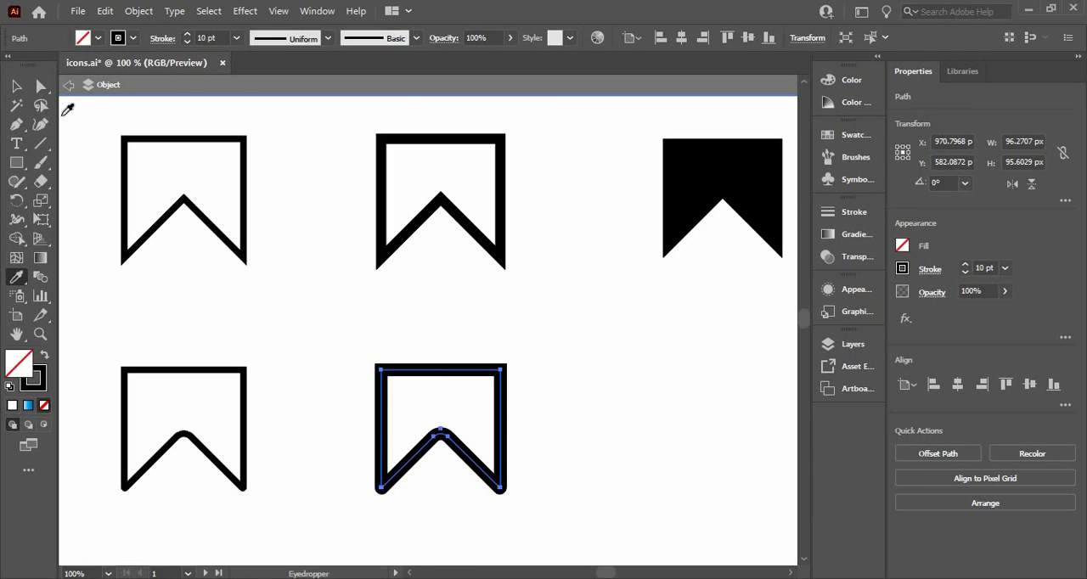
key(v)
click(572, 462)
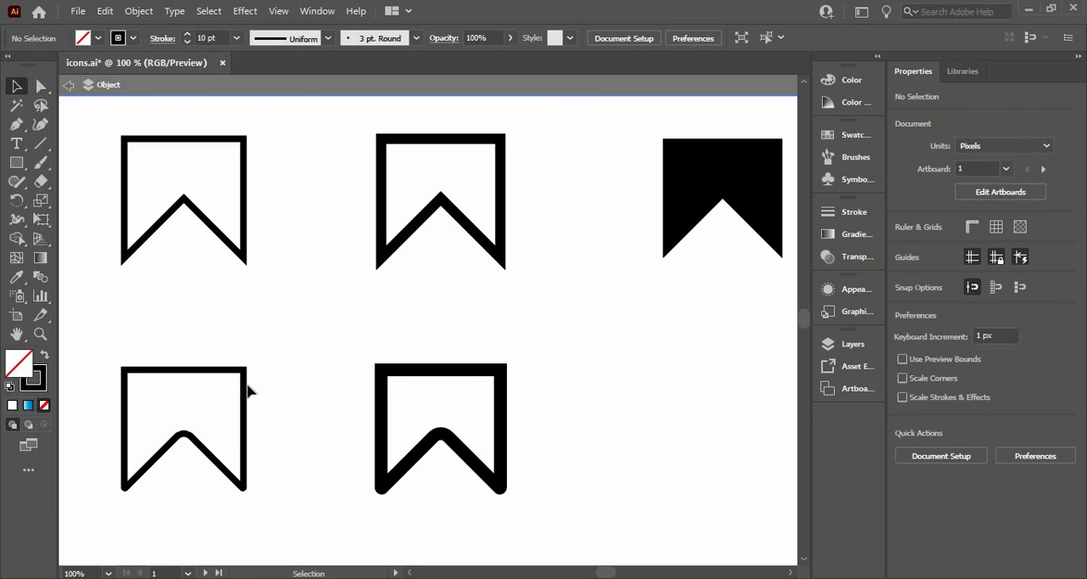
Duplicate the lower thin outlined bookmark beneath the sharp filled bookmark and apply that icon's solid black fill with the Eyedropper.
drag(262, 384, 783, 363)
key(i)
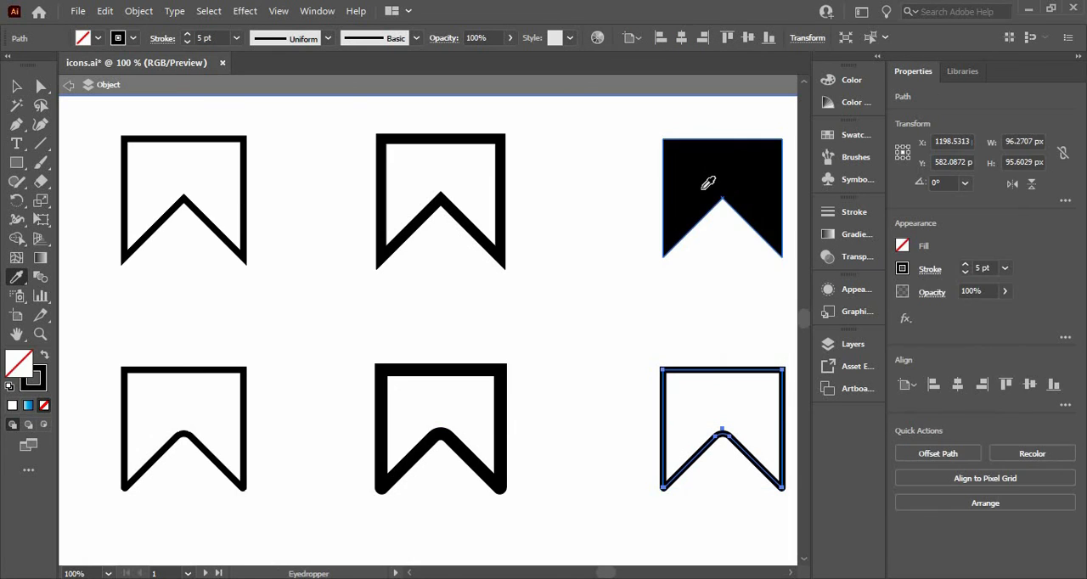
click(701, 187)
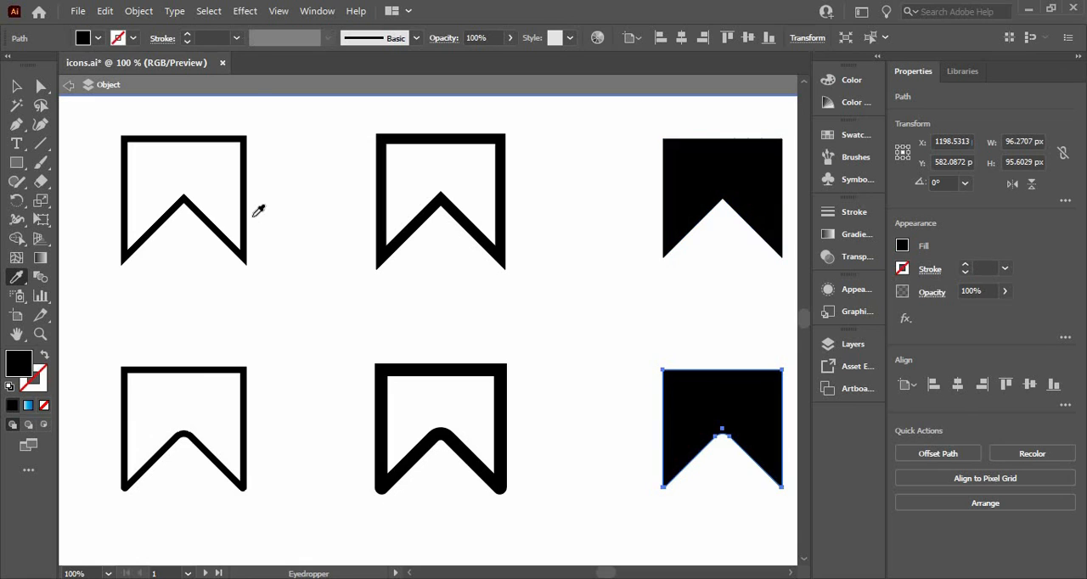
Deselect the filled copy and exit isolation mode.
click(16, 86)
click(460, 257)
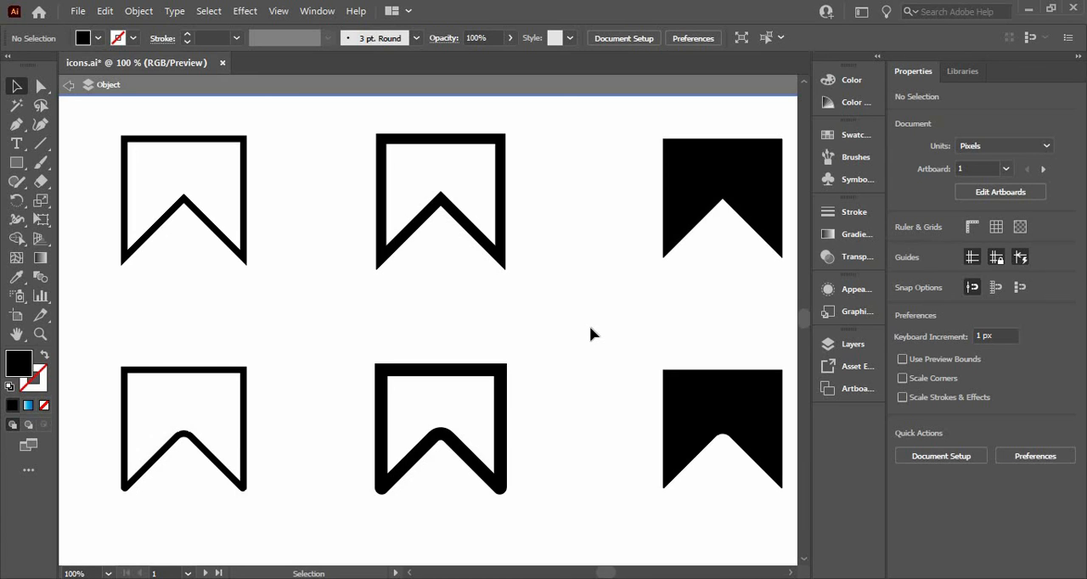
key(ctrl+0)
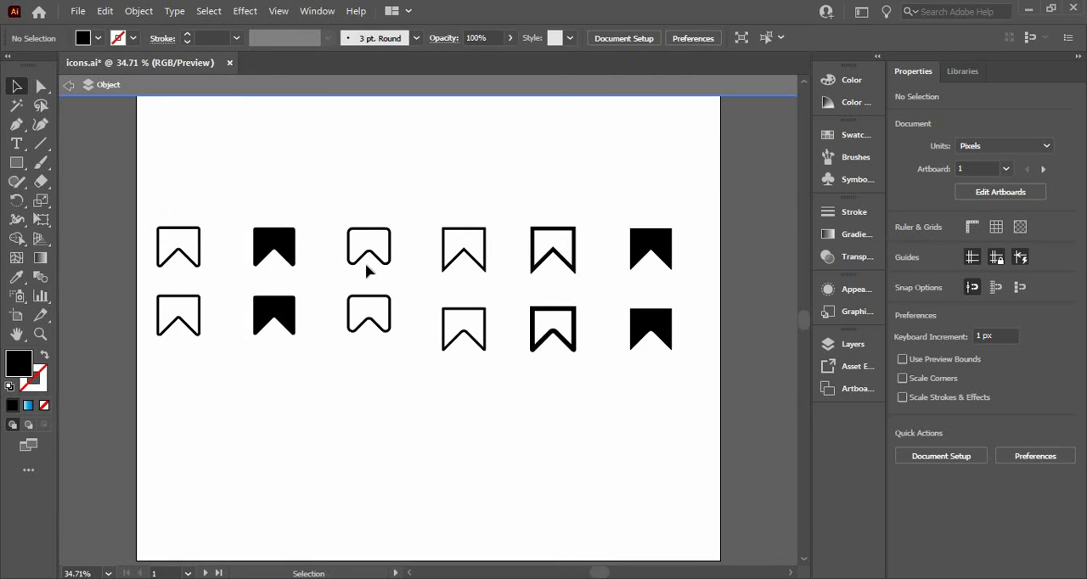
click(69, 84)
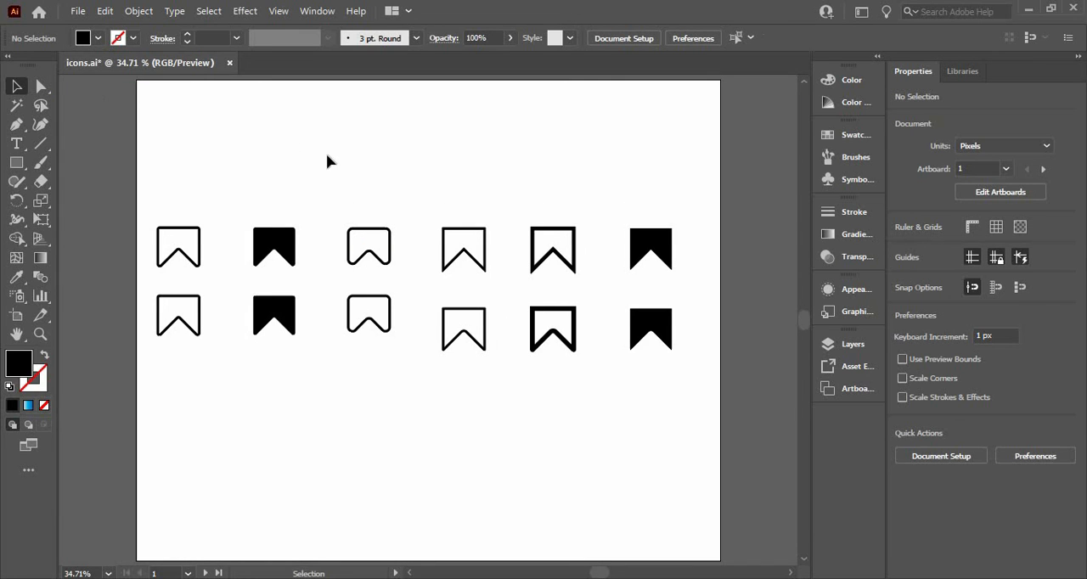